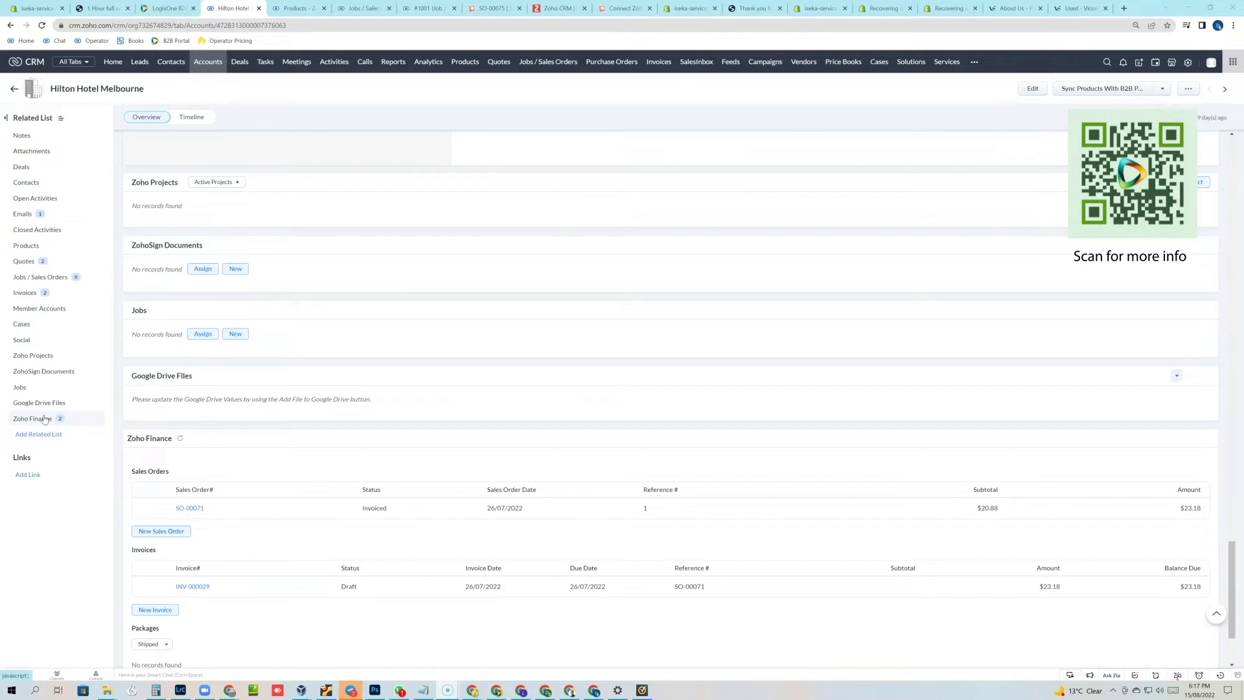
Review Hilton Hotel Melbourne's Zoho Finance records, then switch to the LogixOne B2B Portal org's Hiliton Hotel account.
{"action": "left_click", "coordinate": [42, 422]}
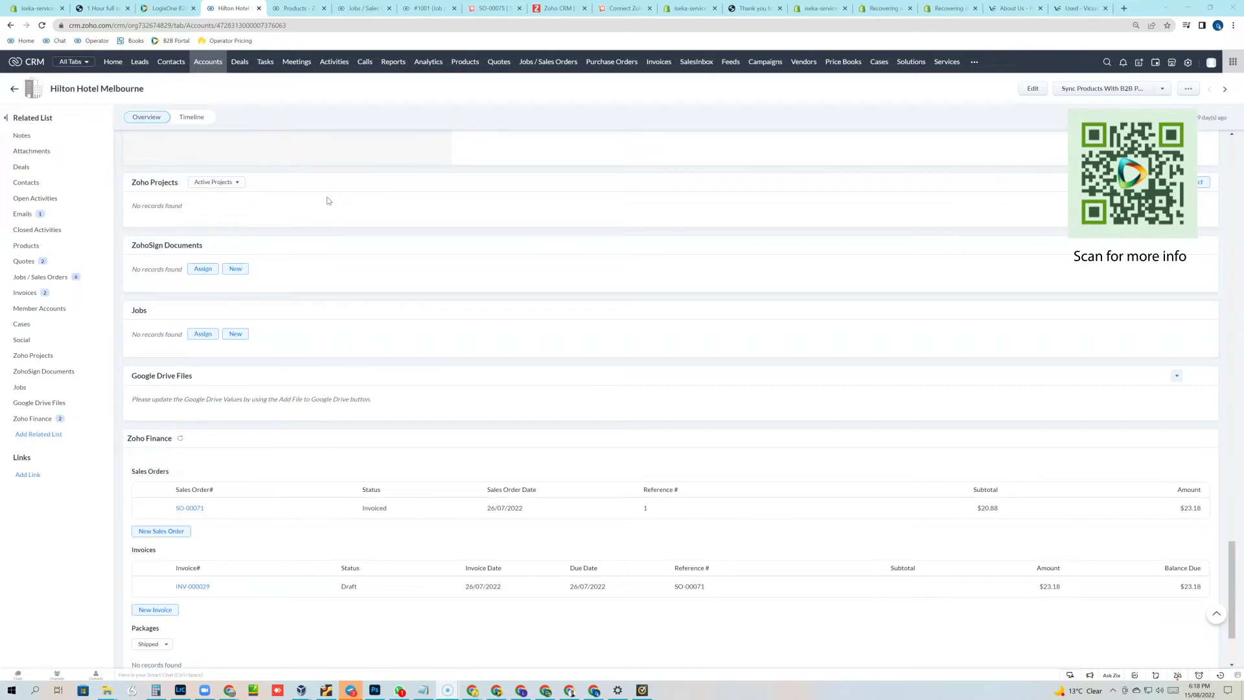
{"action": "left_click", "coordinate": [35, 279]}
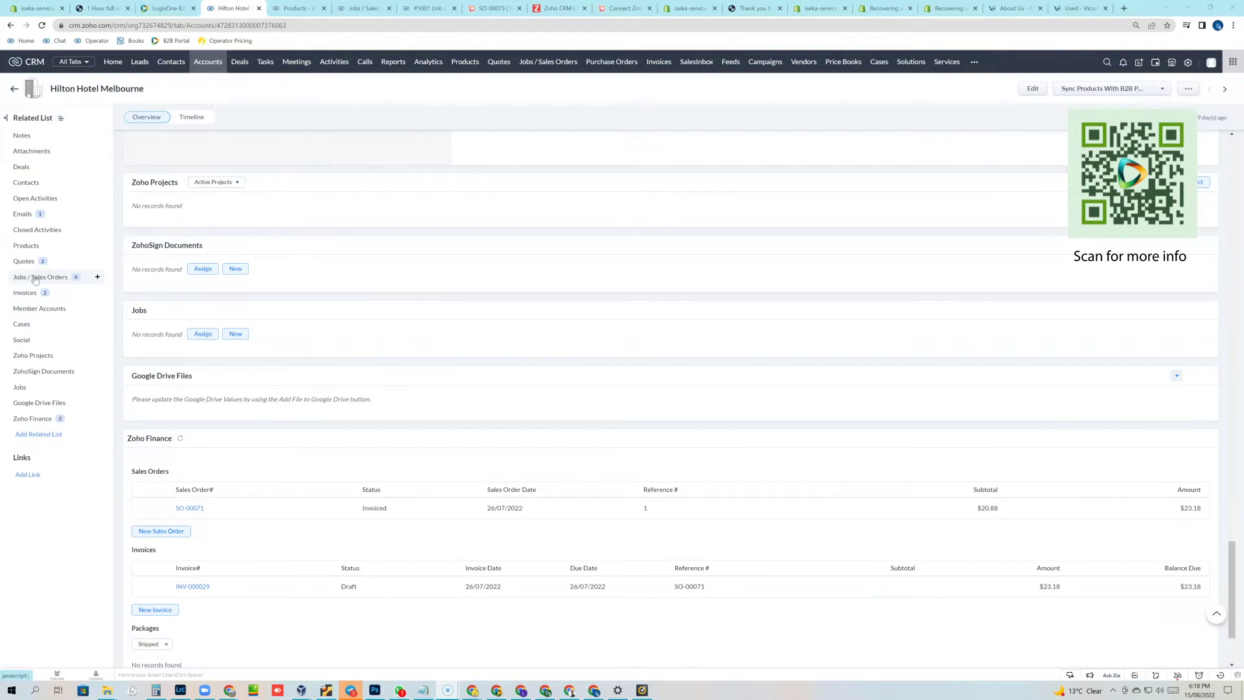
{"action": "left_click", "coordinate": [421, 451]}
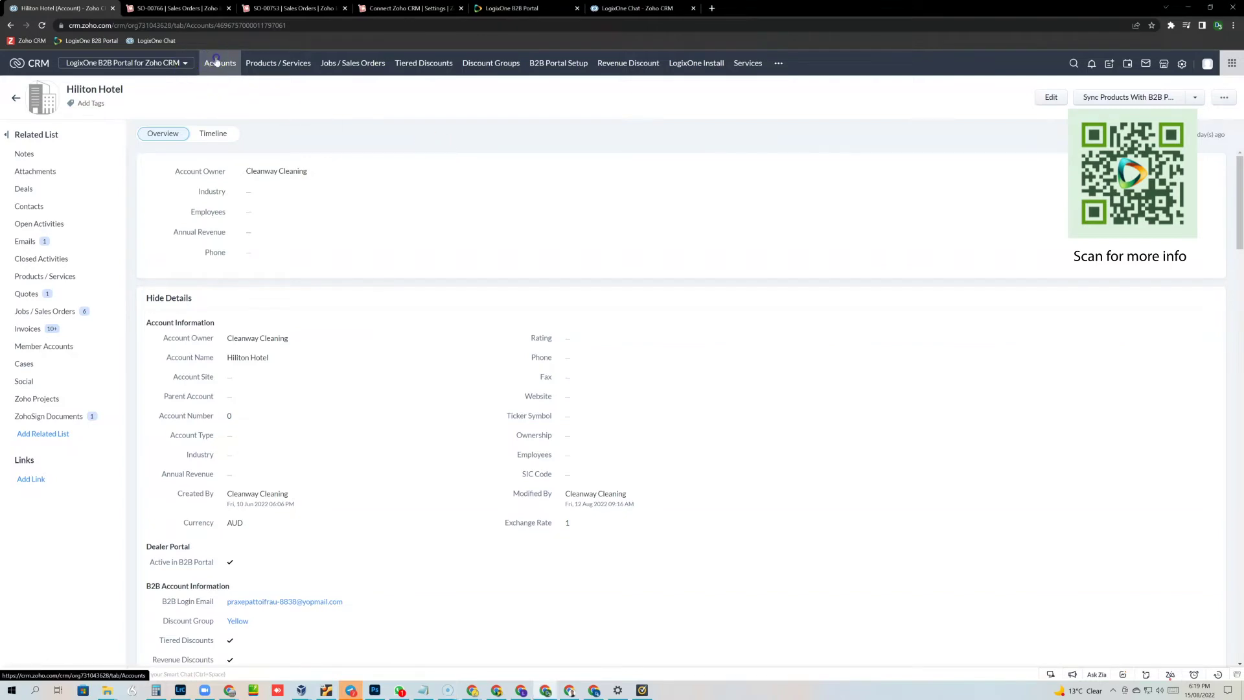
Open the Hiliton Hotel account from Accounts and add a new job / sales order.
{"action": "left_click", "coordinate": [216, 61]}
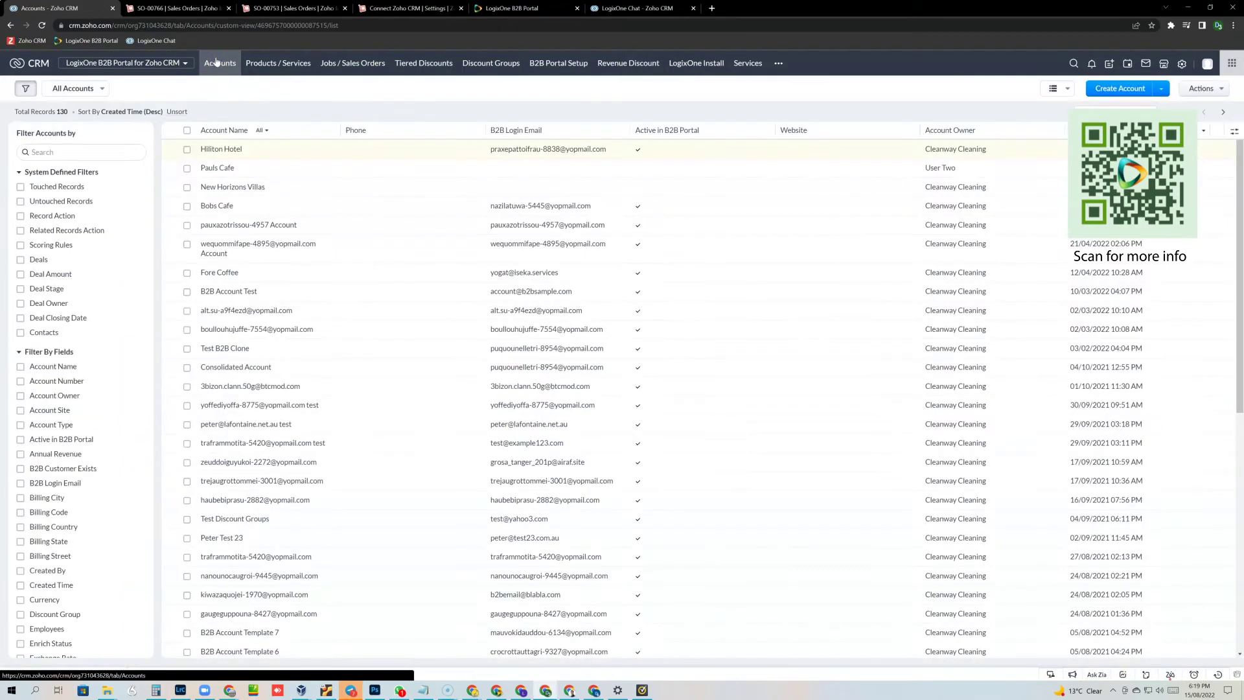
{"action": "left_click", "coordinate": [212, 153]}
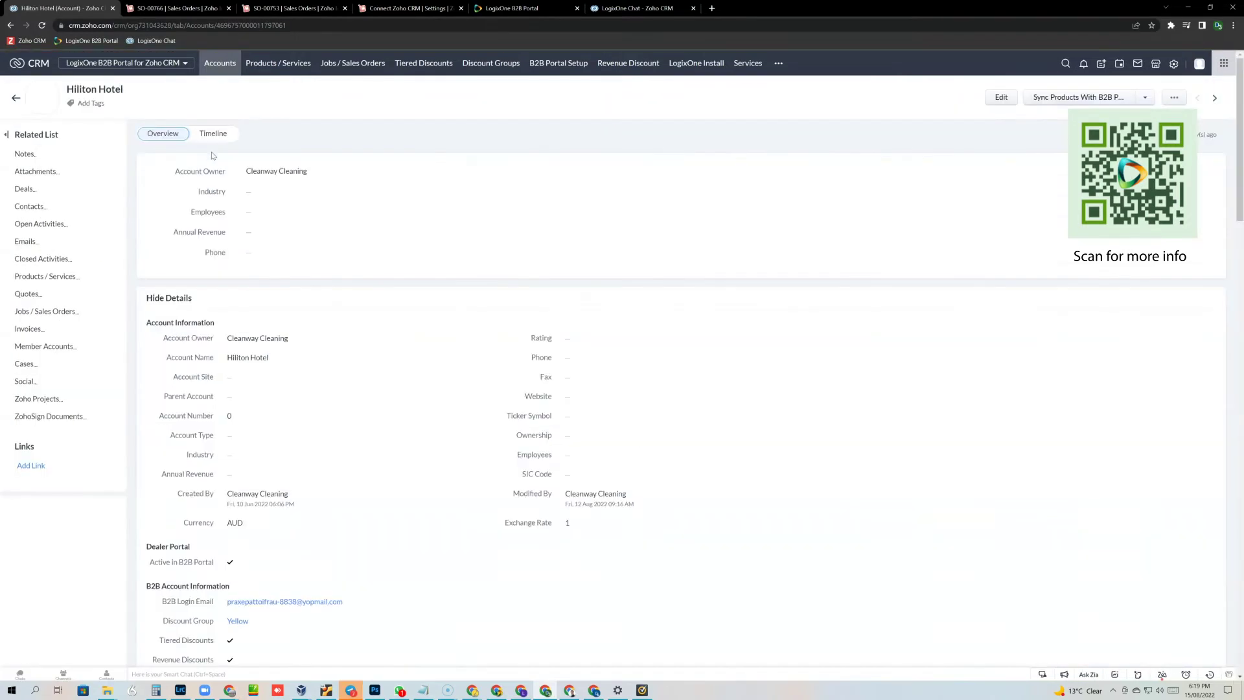
{"action": "scroll", "coordinate": [422, 465], "scroll_direction": "down", "scroll_amount": 5}
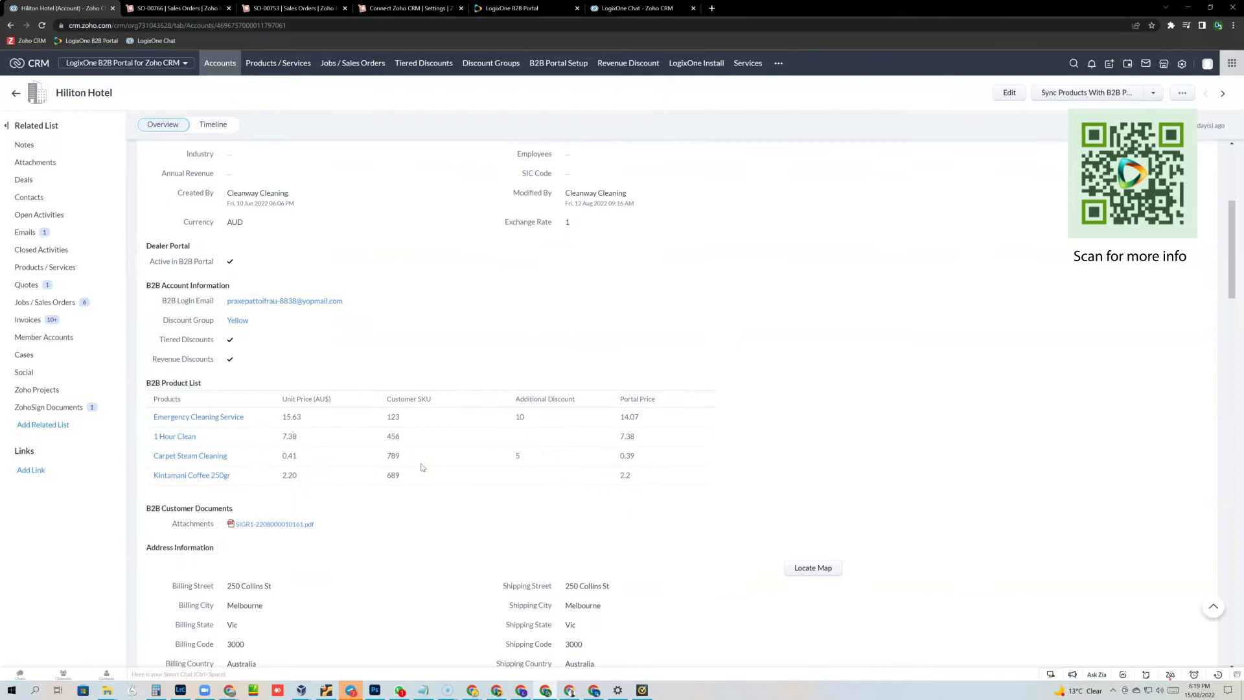
{"action": "scroll", "coordinate": [419, 466], "scroll_direction": "up", "scroll_amount": 2}
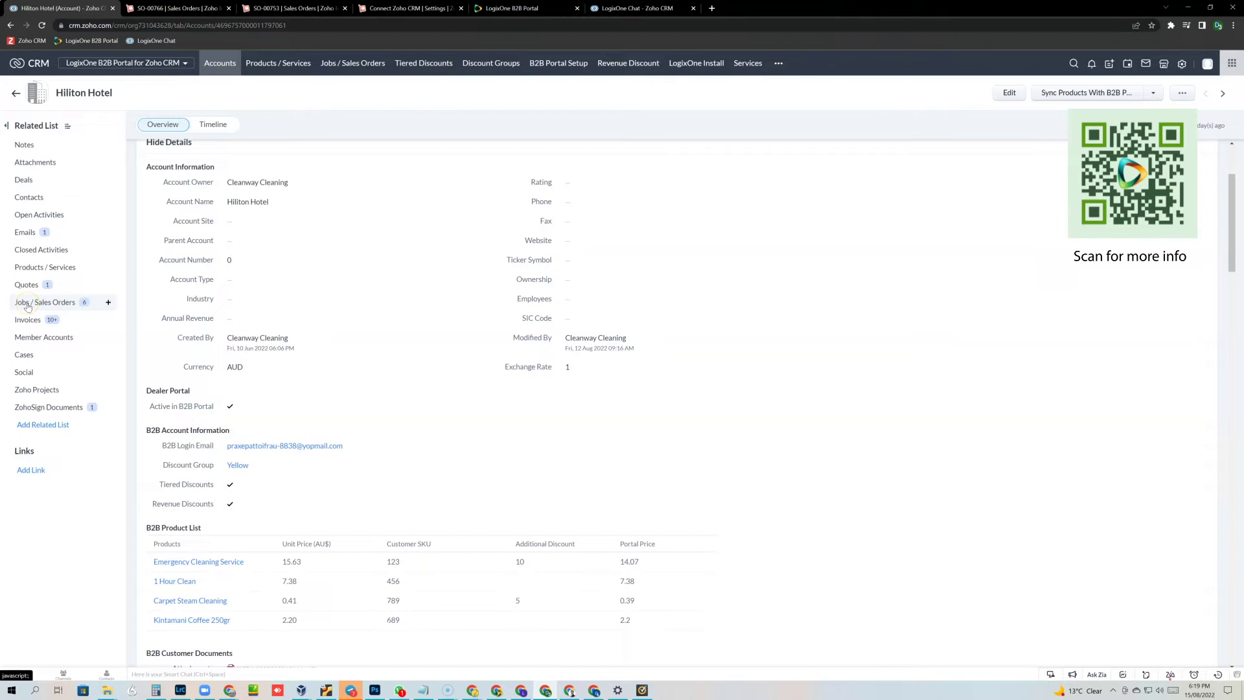
{"action": "left_click", "coordinate": [50, 304]}
{"action": "left_click", "coordinate": [108, 304]}
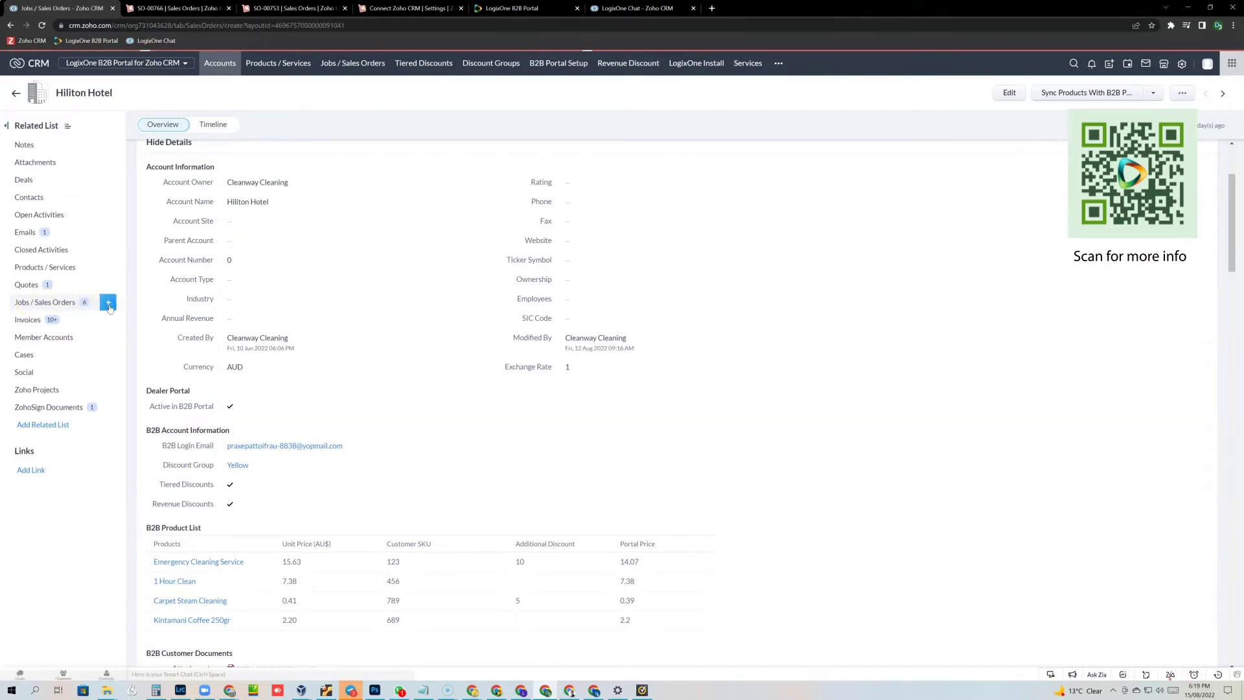
Enter the order subject 'Test Sync to zINV order'.
{"action": "left_click", "coordinate": [175, 183]}
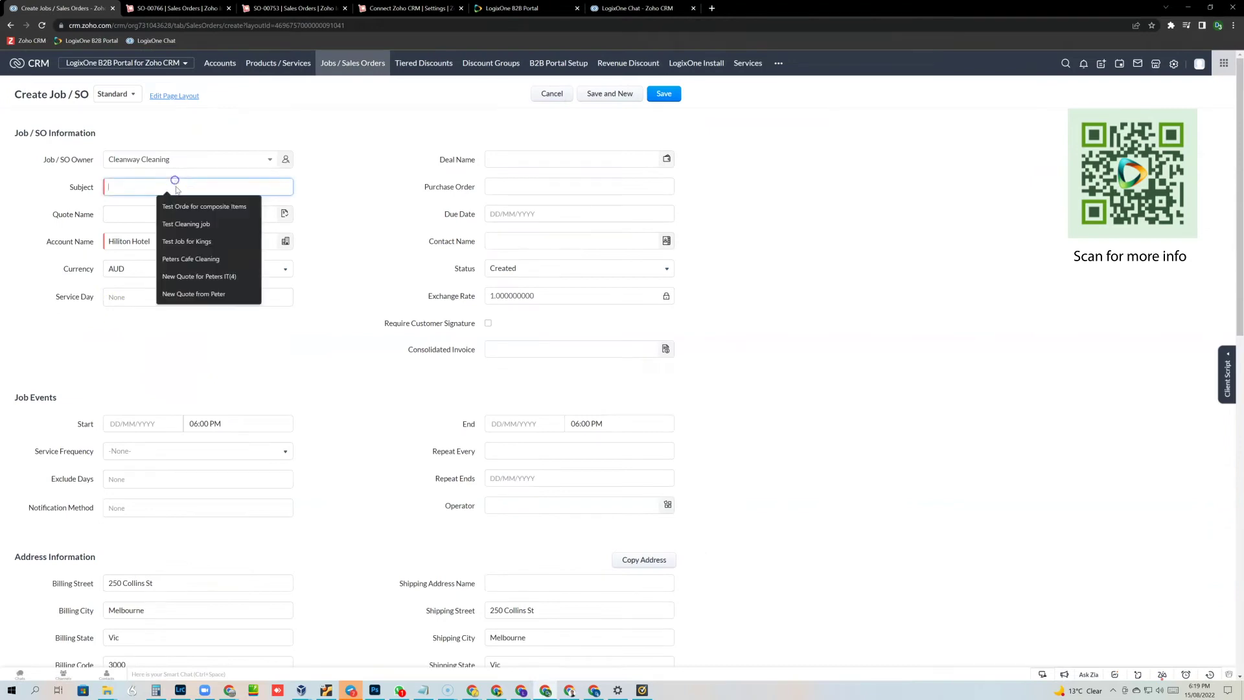
{"action": "type", "text": "Test Or"}
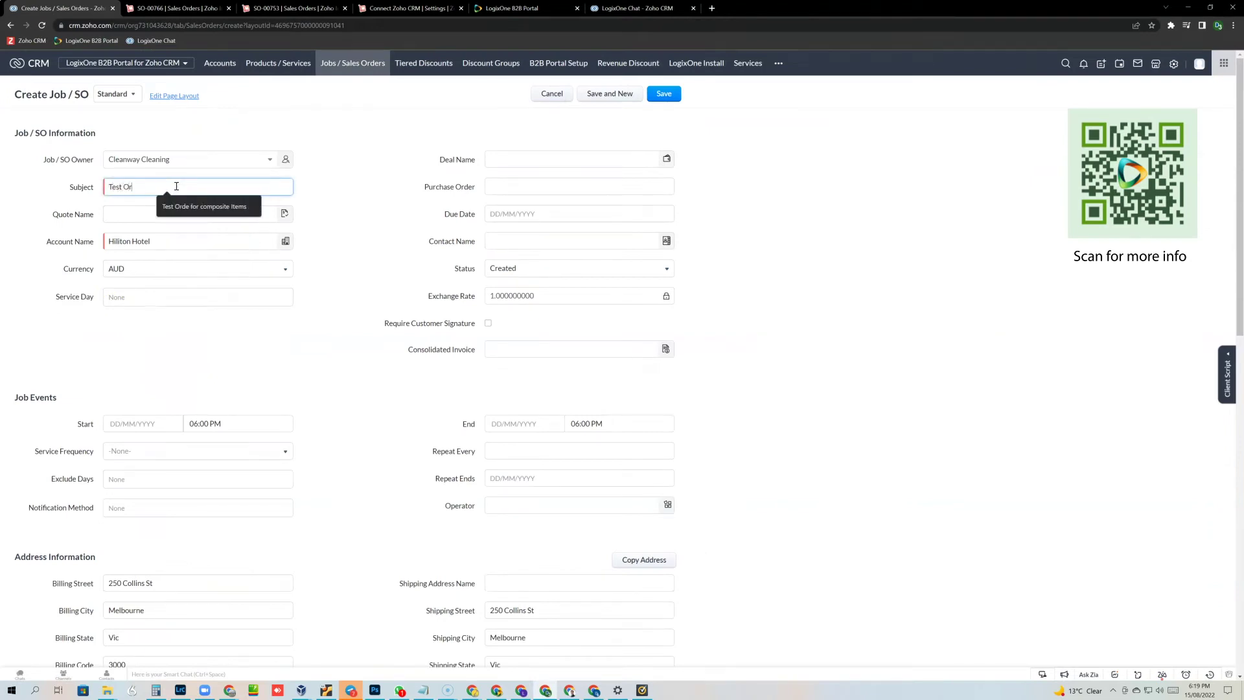
{"action": "key", "text": "BackSpace"}
{"action": "key", "text": "BackSpace"}
{"action": "key", "text": "BackSpace"}
{"action": "type", "text": "Synb"}
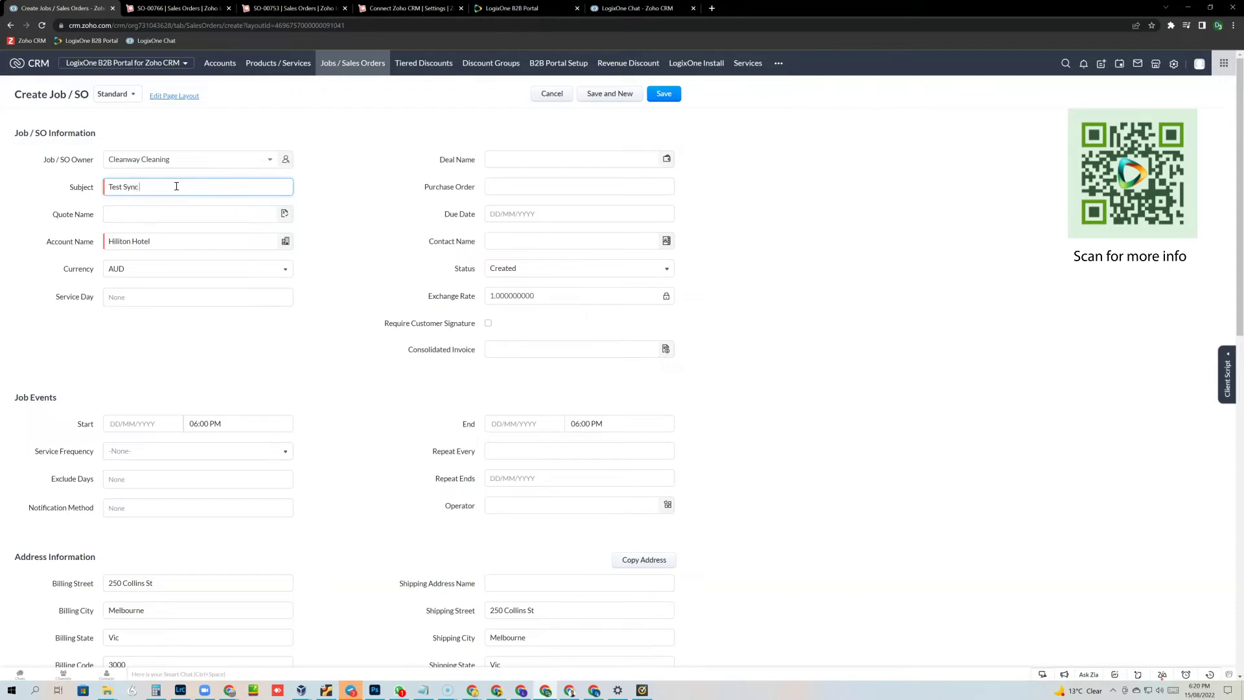
{"action": "type", "text": " to zINV order"}
Add the service item rows and pick their products.
{"action": "scroll", "coordinate": [356, 201], "scroll_direction": "down", "scroll_amount": 2}
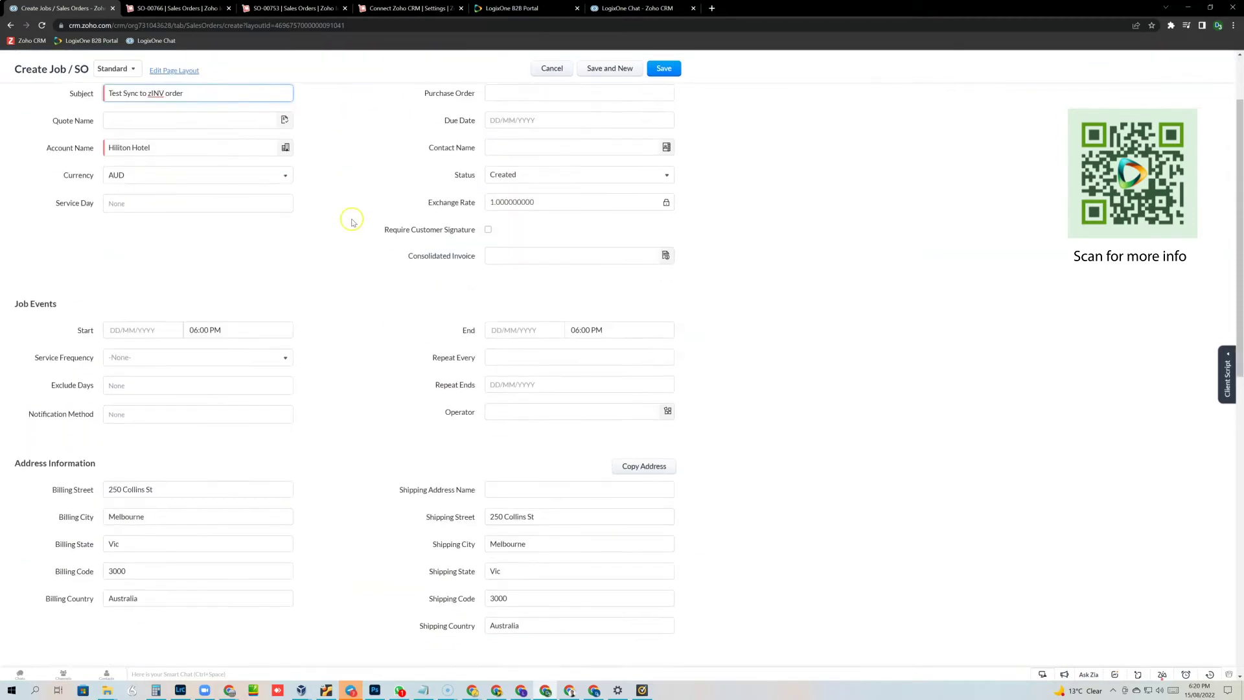
{"action": "scroll", "coordinate": [401, 451], "scroll_direction": "down", "scroll_amount": 5}
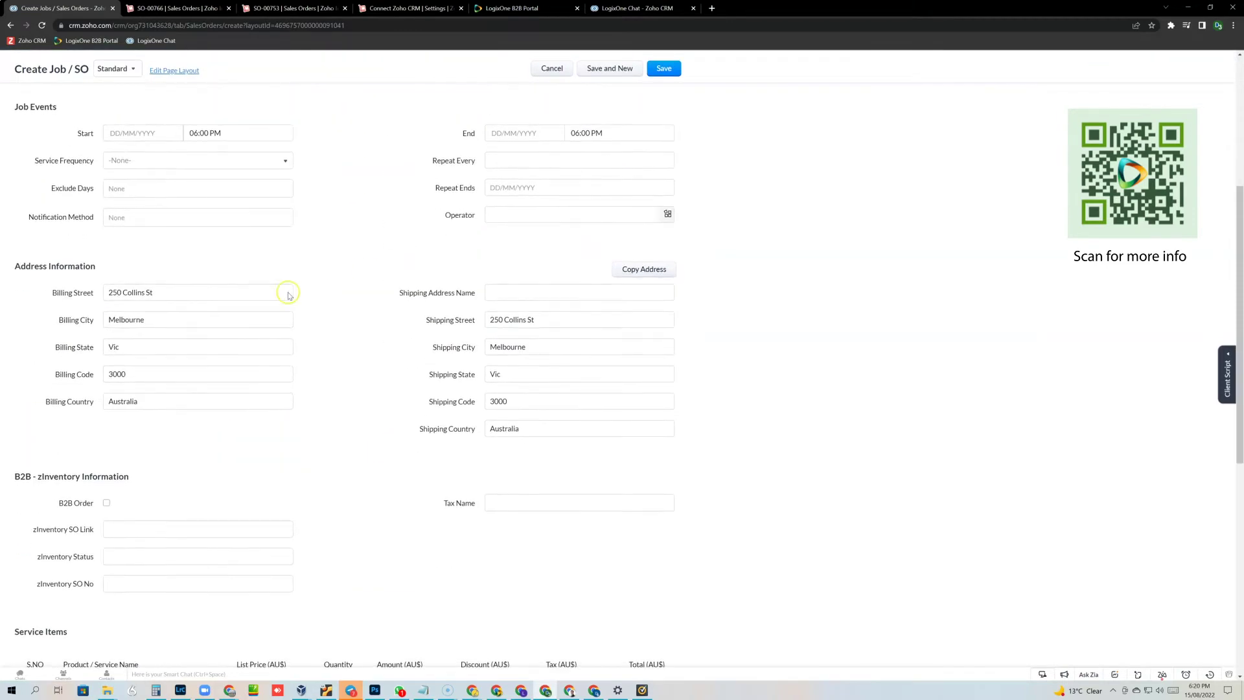
{"action": "left_click", "coordinate": [87, 544]}
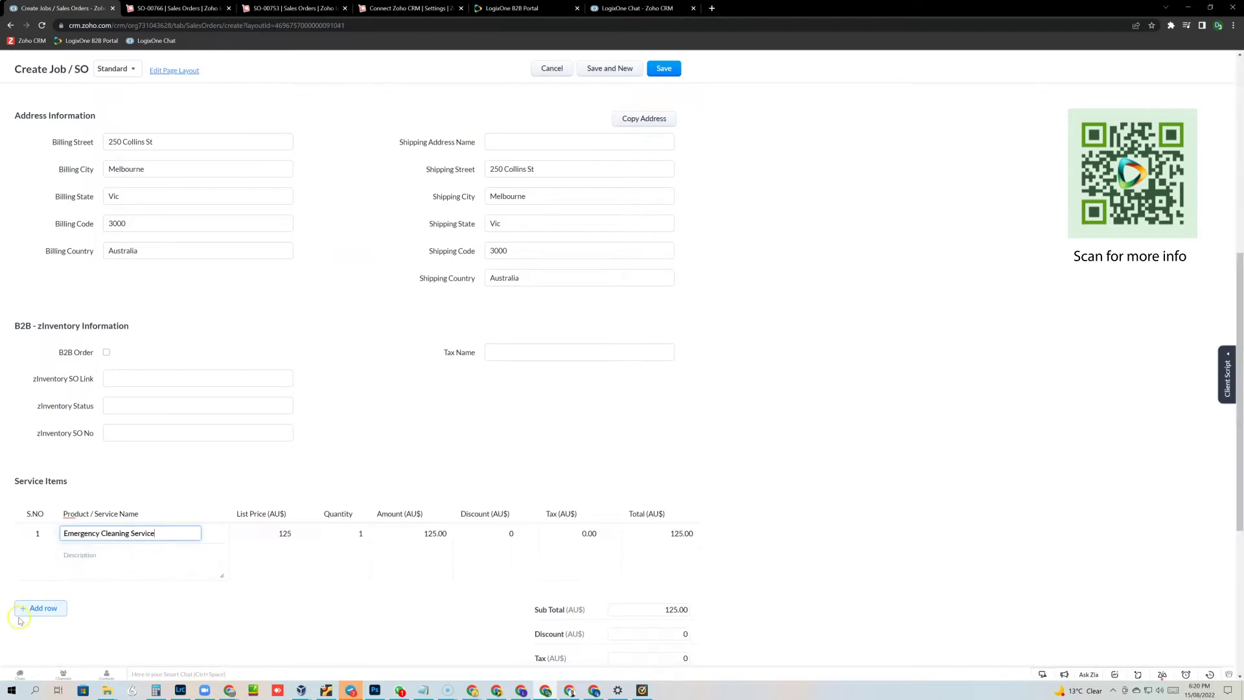
{"action": "left_click", "coordinate": [33, 610]}
{"action": "left_click", "coordinate": [76, 590]}
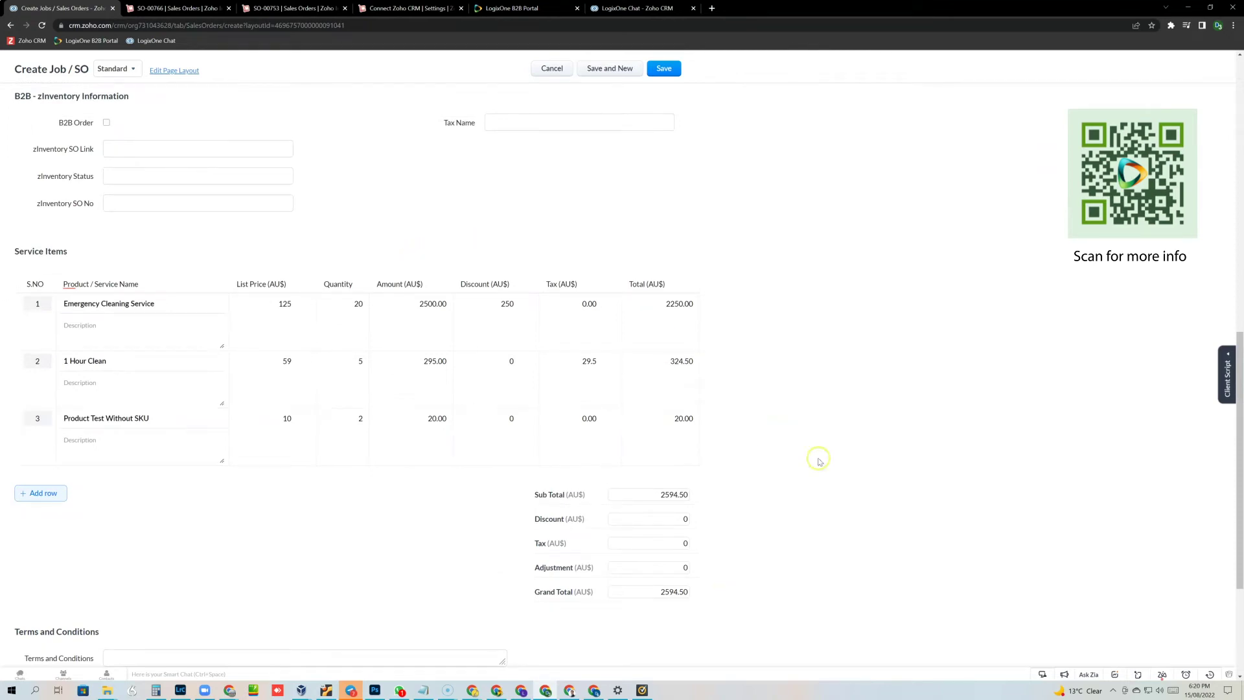
Apply GST tax to the order and save it with grand total 2853.95.
{"action": "left_click", "coordinate": [695, 542]}
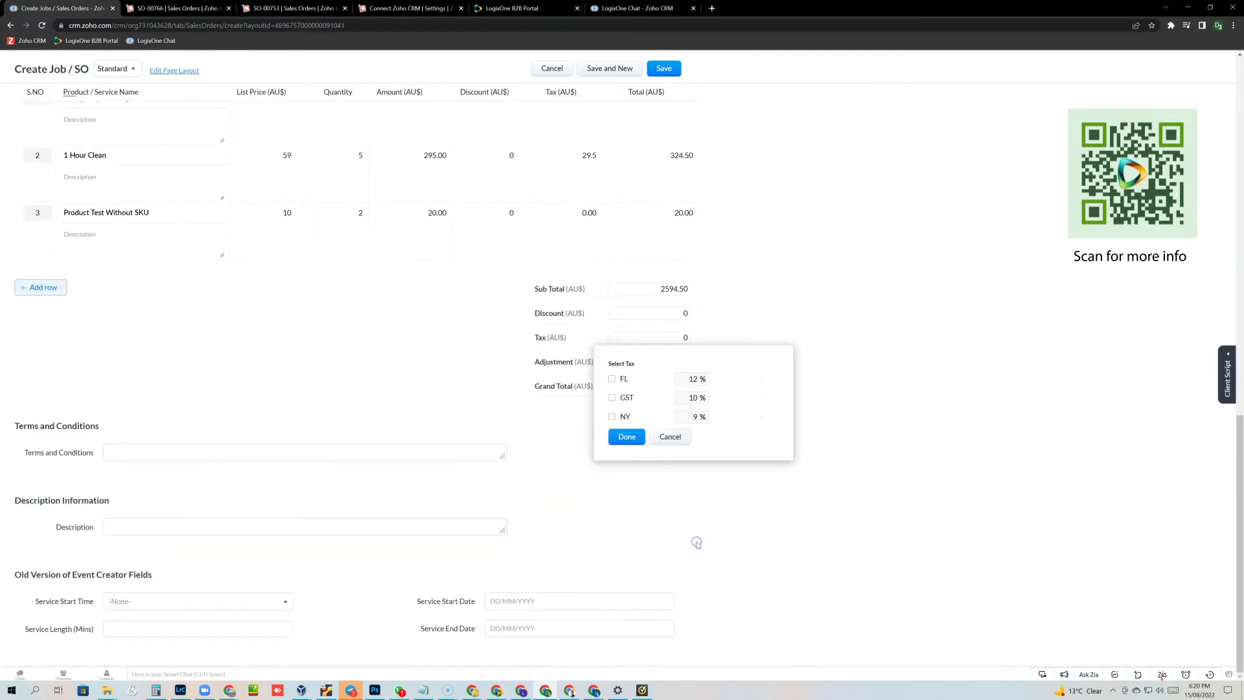
{"action": "left_click", "coordinate": [612, 398]}
{"action": "left_click", "coordinate": [626, 436]}
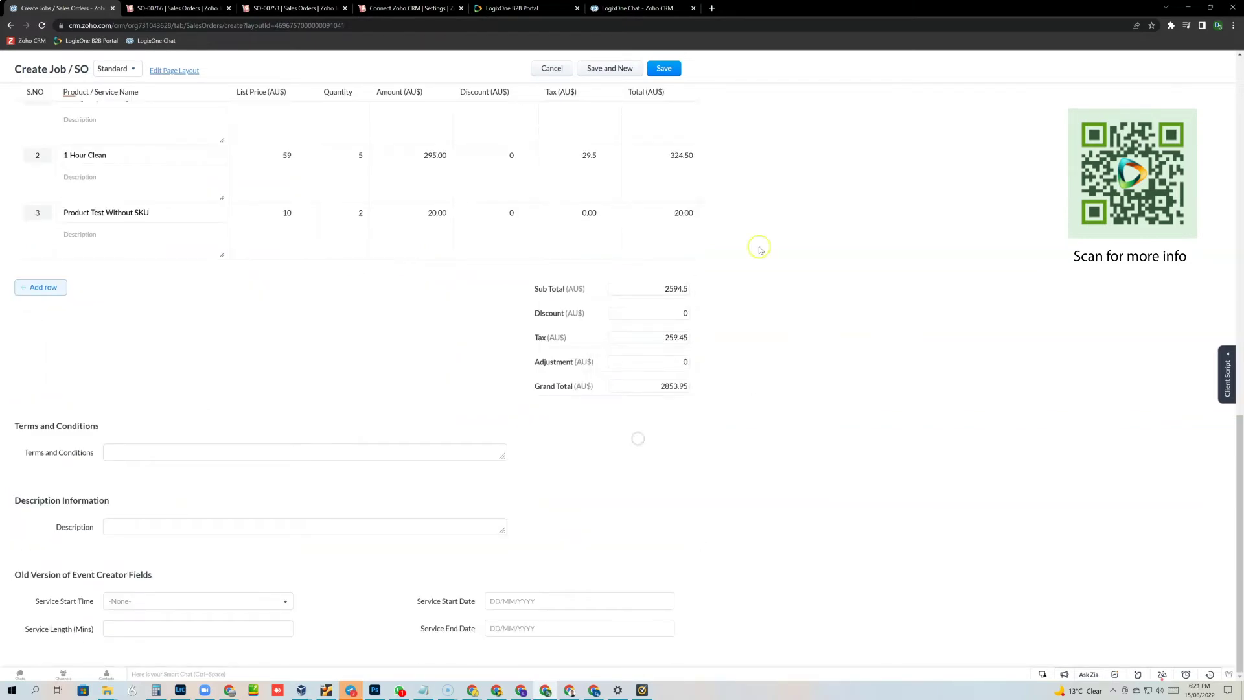
{"action": "left_click", "coordinate": [667, 73]}
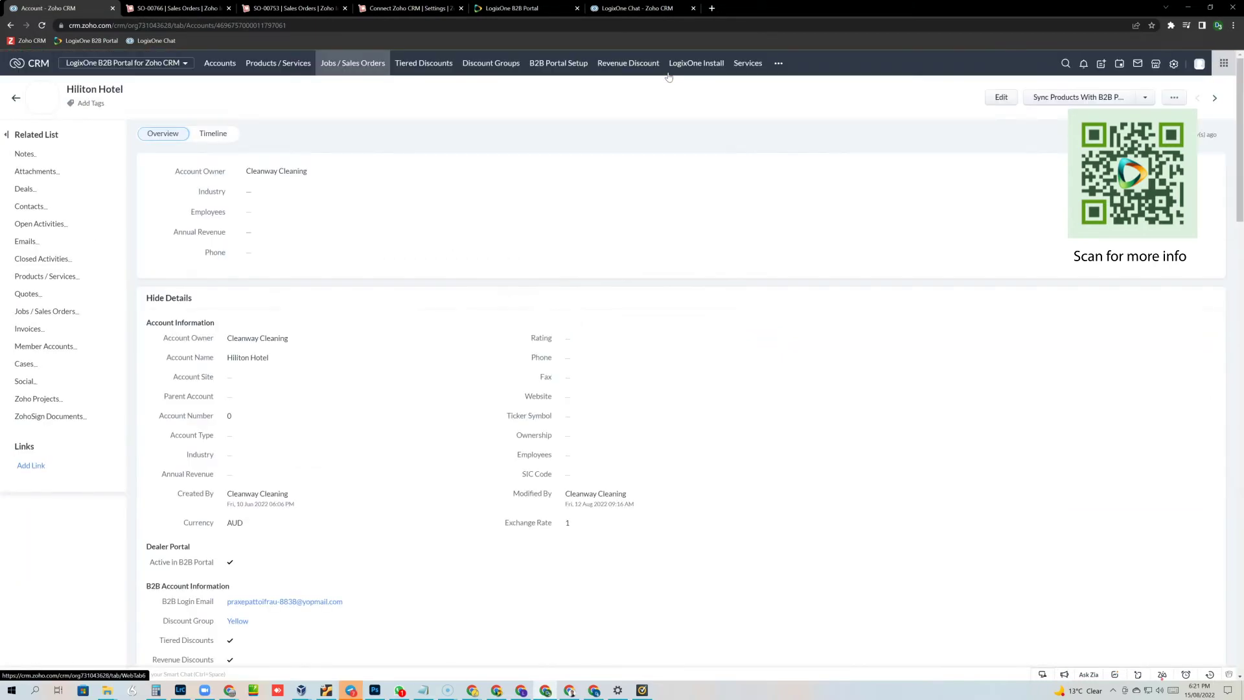
Open Test Sync to zINV order from Jobs / Sales Orders and review its three GST service items.
{"action": "scroll", "coordinate": [376, 397], "scroll_direction": "down", "scroll_amount": 15}
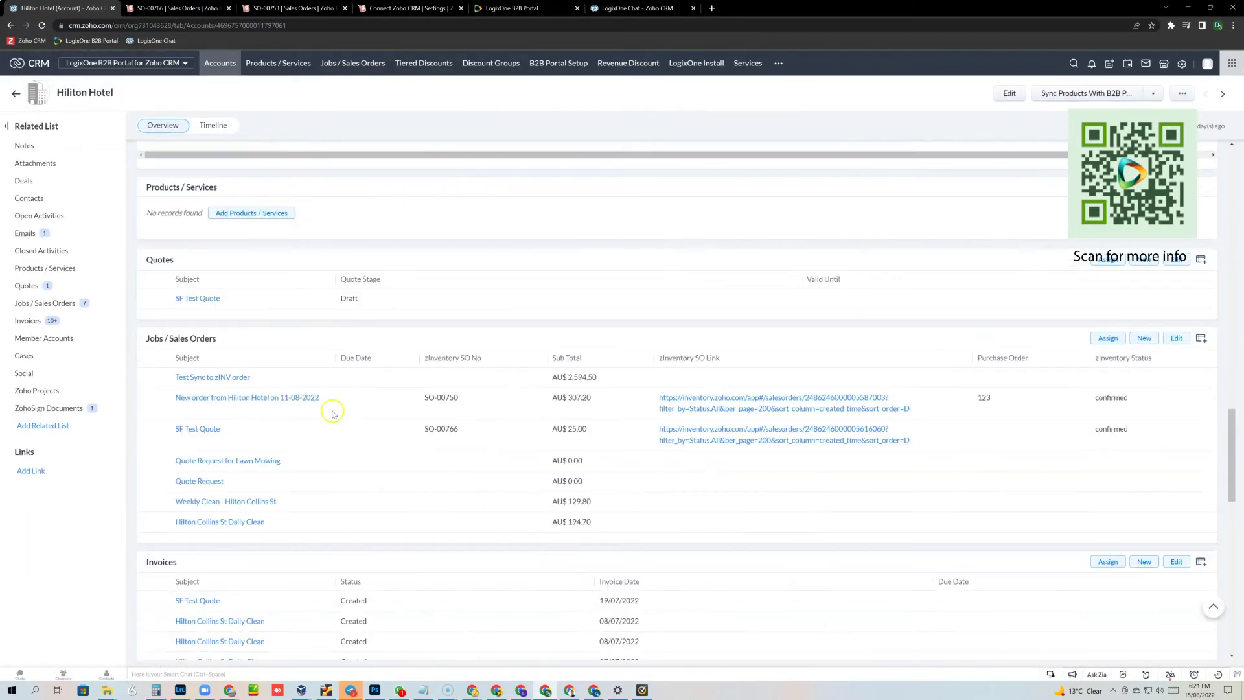
{"action": "scroll", "coordinate": [332, 413], "scroll_direction": "down", "scroll_amount": 2}
{"action": "left_click", "coordinate": [211, 247]}
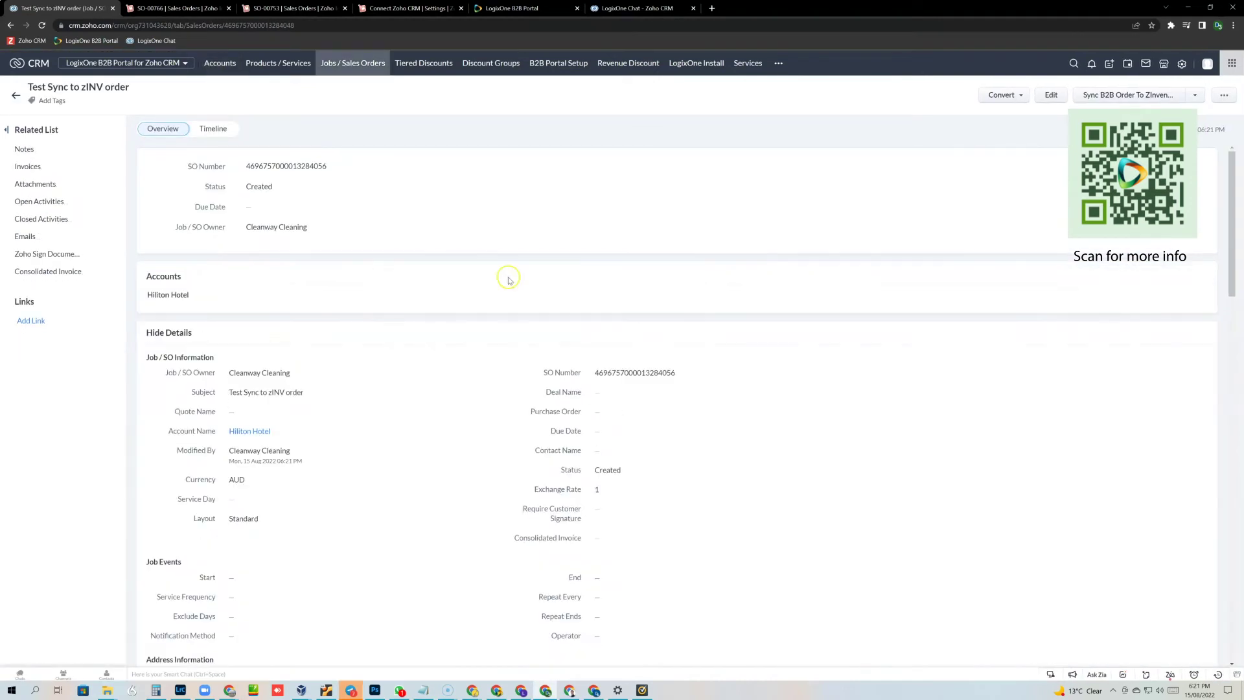
{"action": "scroll", "coordinate": [421, 391], "scroll_direction": "down", "scroll_amount": 4}
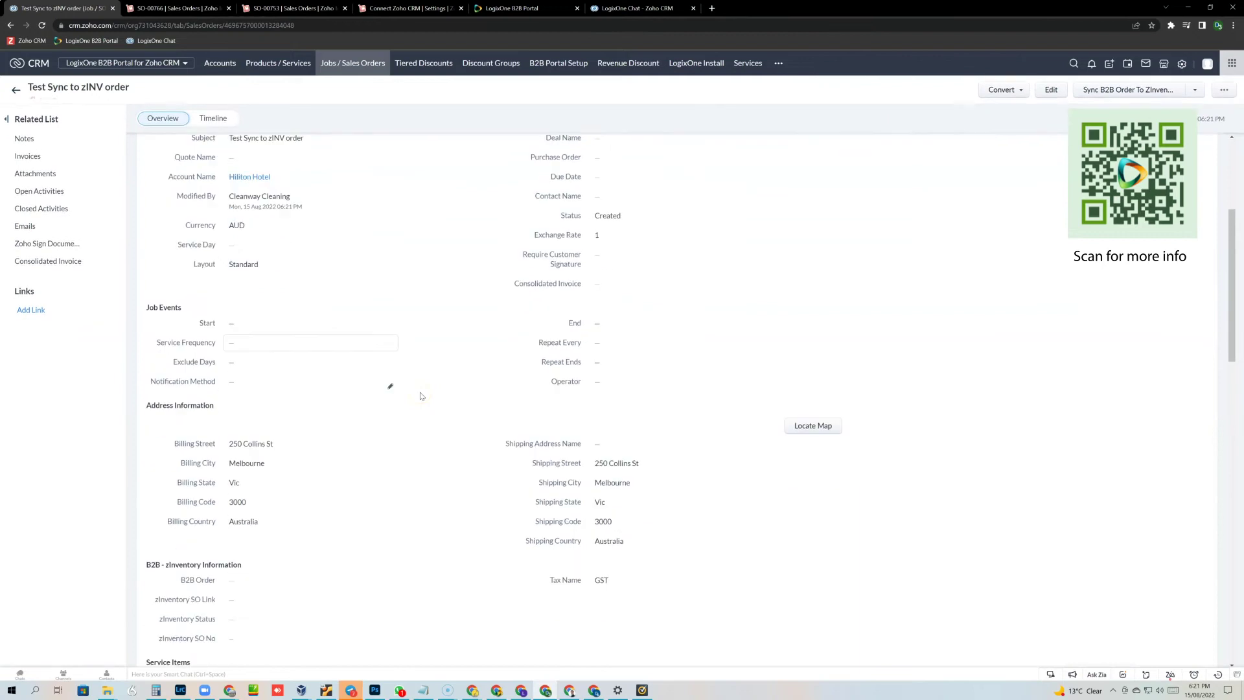
{"action": "scroll", "coordinate": [423, 389], "scroll_direction": "down", "scroll_amount": 7}
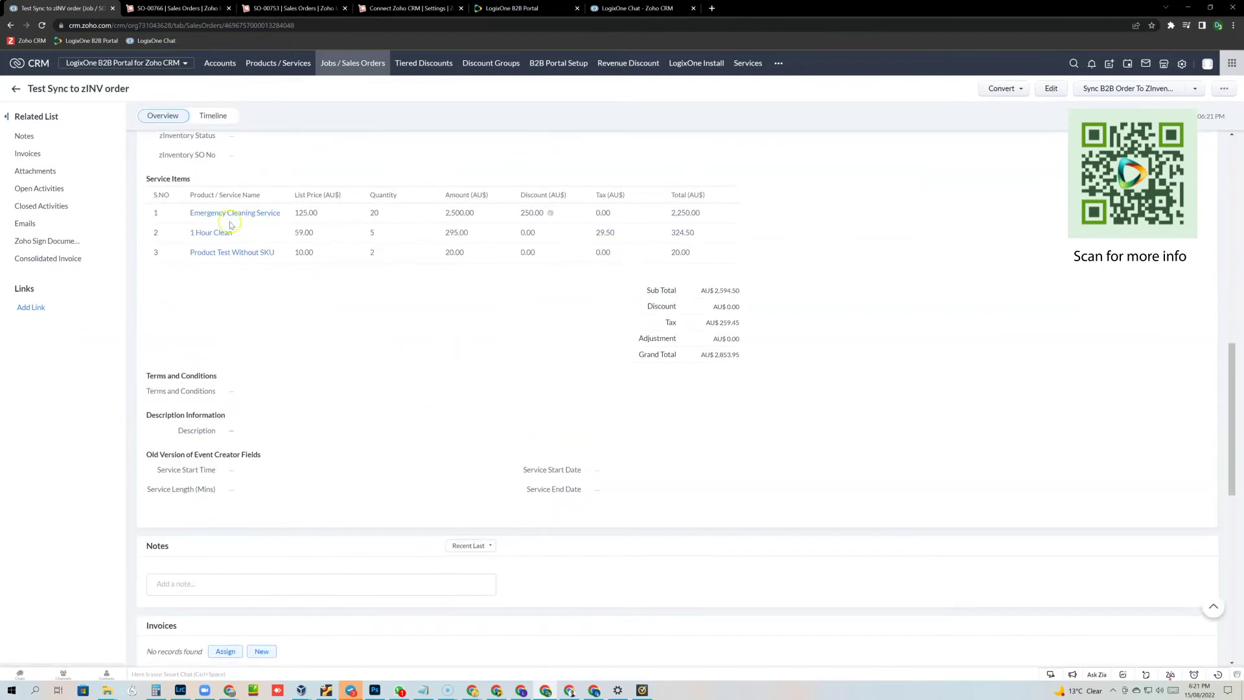
{"action": "mouse_move", "coordinate": [236, 259]}
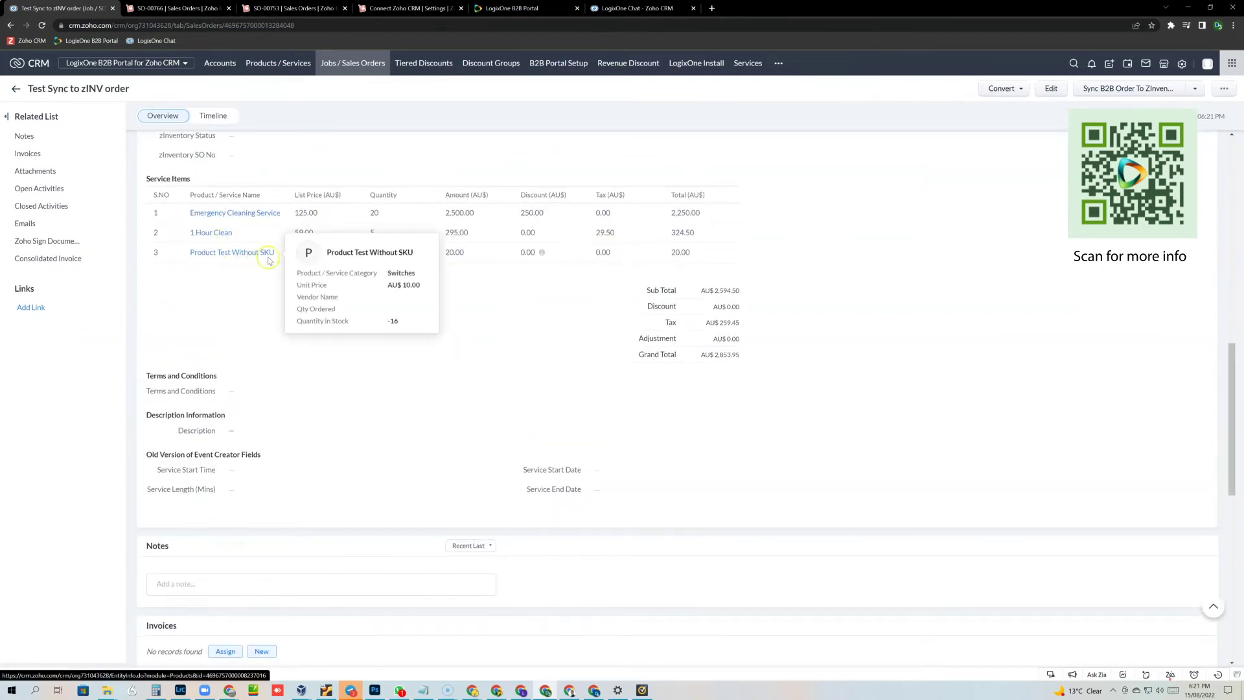
{"action": "scroll", "coordinate": [528, 291], "scroll_direction": "up", "scroll_amount": 2}
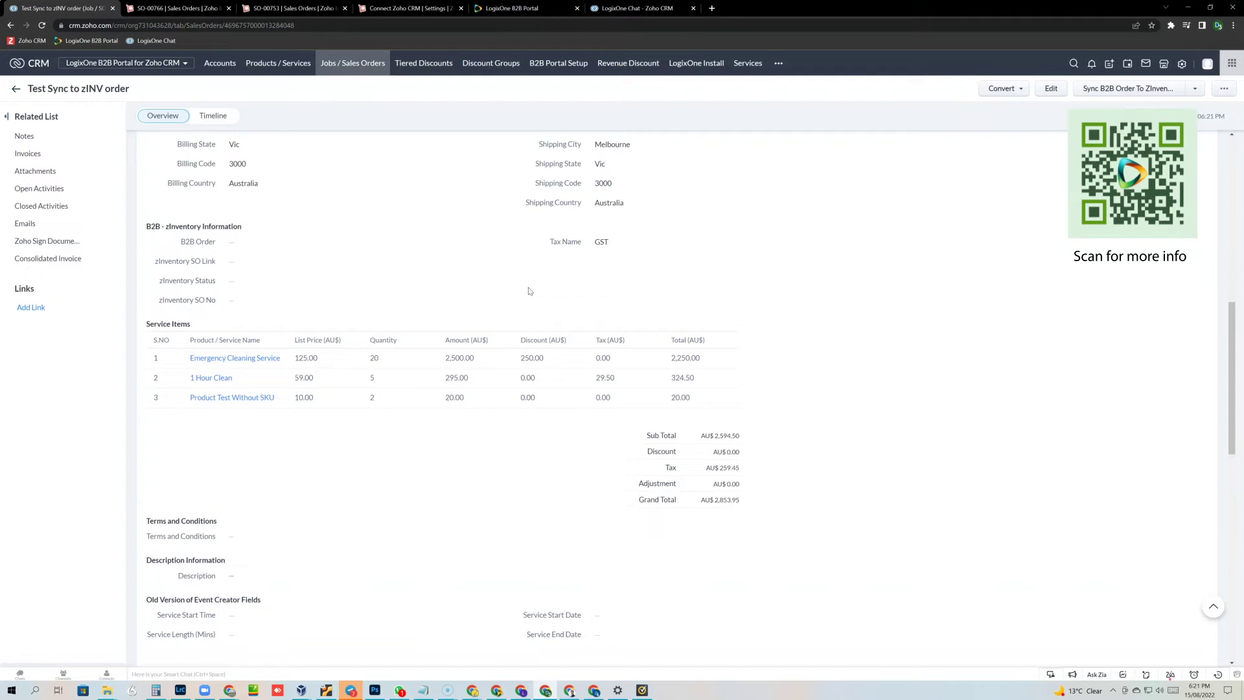
{"action": "scroll", "coordinate": [528, 291], "scroll_direction": "up", "scroll_amount": 3}
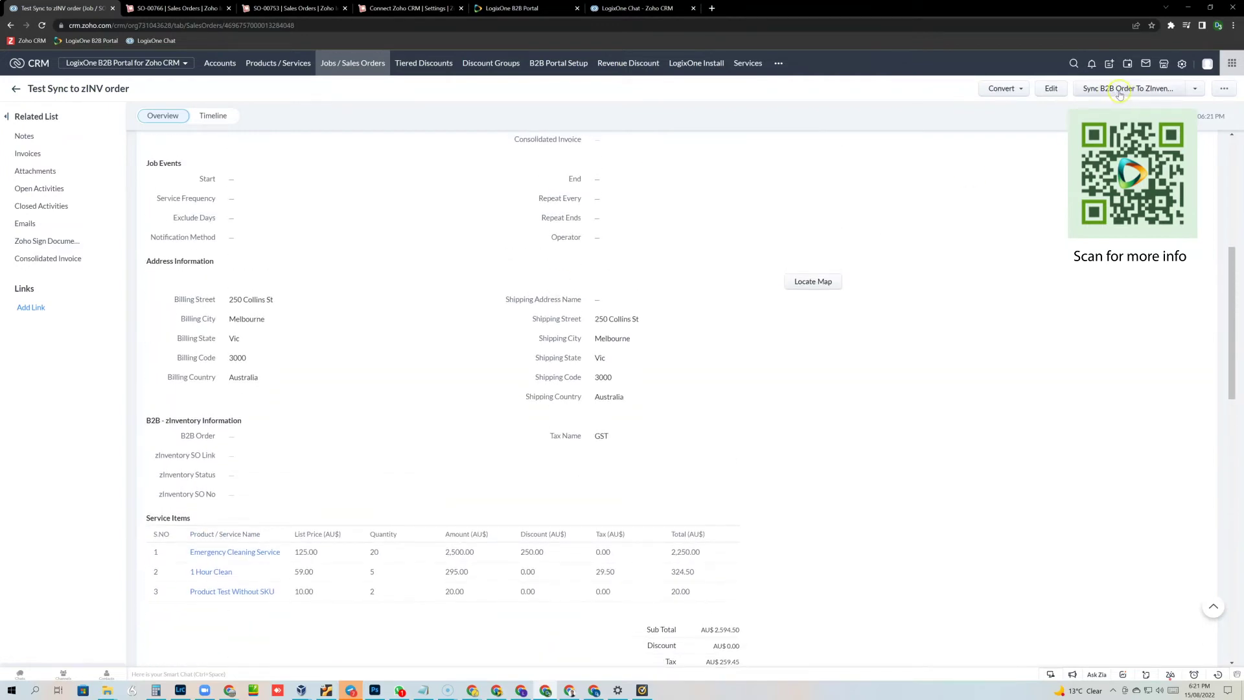
Send the order to Zoho Inventory, note the new sales order number, and scroll to zInventory details.
{"action": "left_click", "coordinate": [1120, 95]}
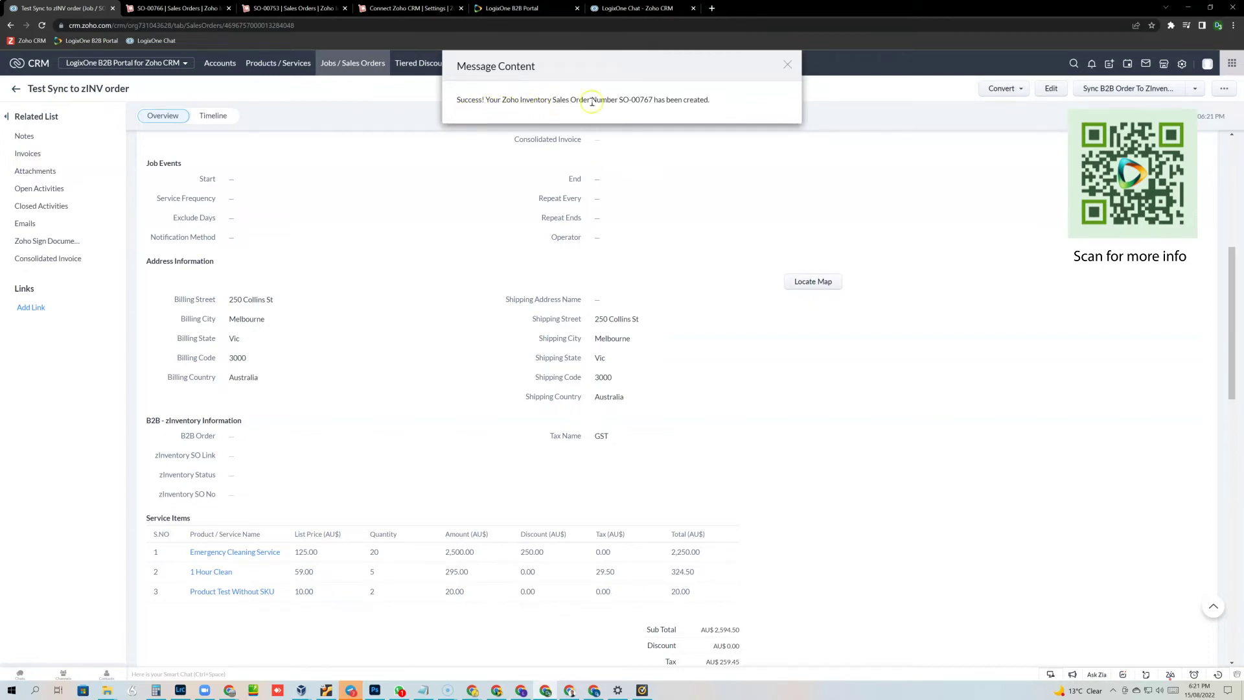
{"action": "left_click_drag", "start_coordinate": [620, 100], "coordinate": [671, 94]}
{"action": "left_click", "coordinate": [788, 65]}
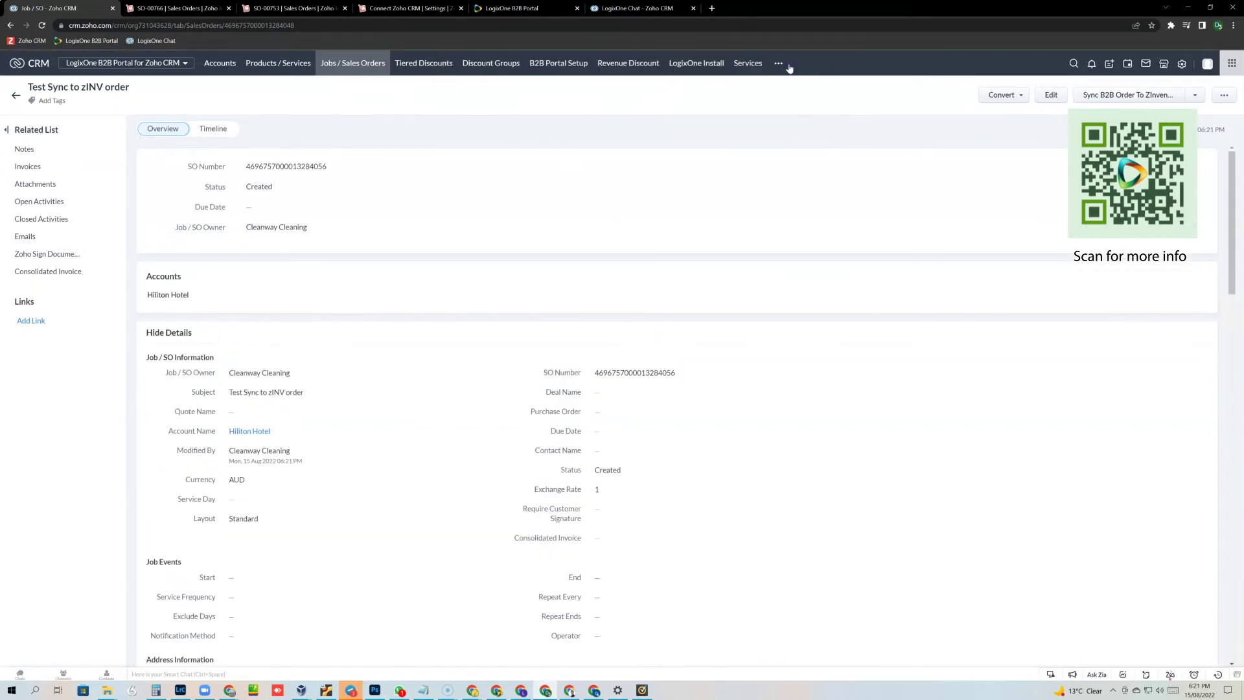
{"action": "scroll", "coordinate": [397, 353], "scroll_direction": "down", "scroll_amount": 3}
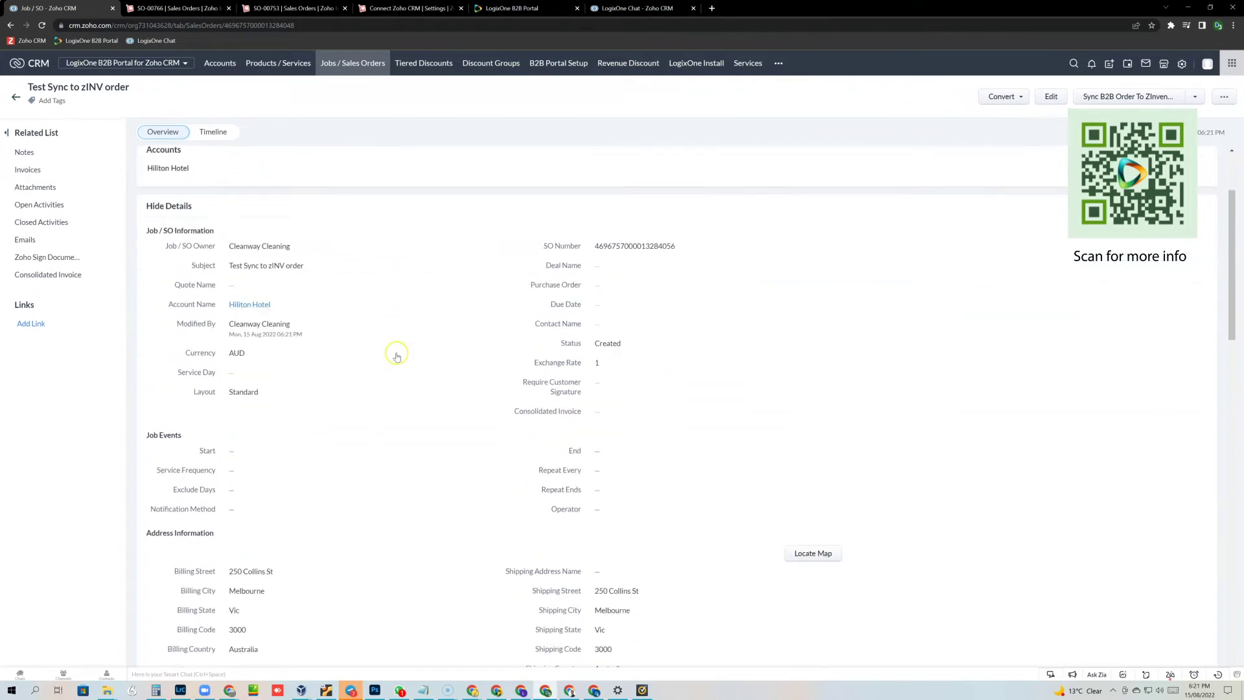
{"action": "scroll", "coordinate": [397, 356], "scroll_direction": "down", "scroll_amount": 6}
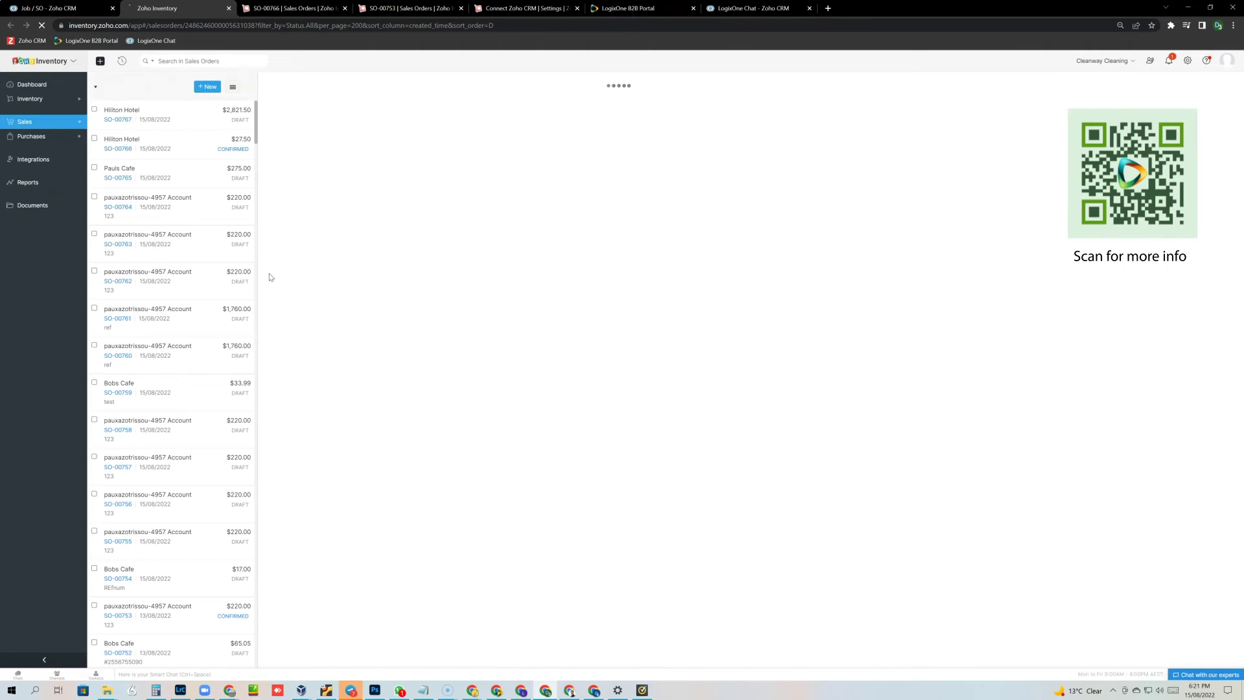
Open draft SO-00767 to view its three items and $2,821.50 total.
{"action": "left_click", "coordinate": [651, 251]}
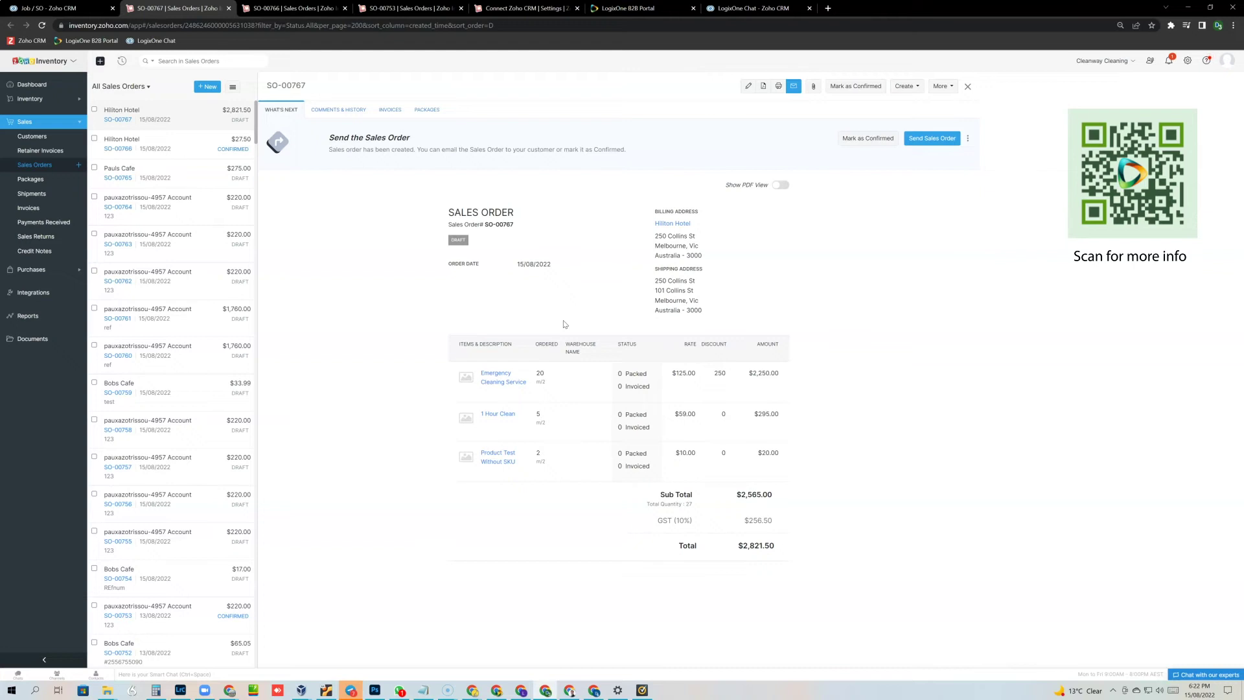
After checking the CRM record, mark SO-00767 as Confirmed in Zoho Inventory.
{"action": "left_click", "coordinate": [65, 14]}
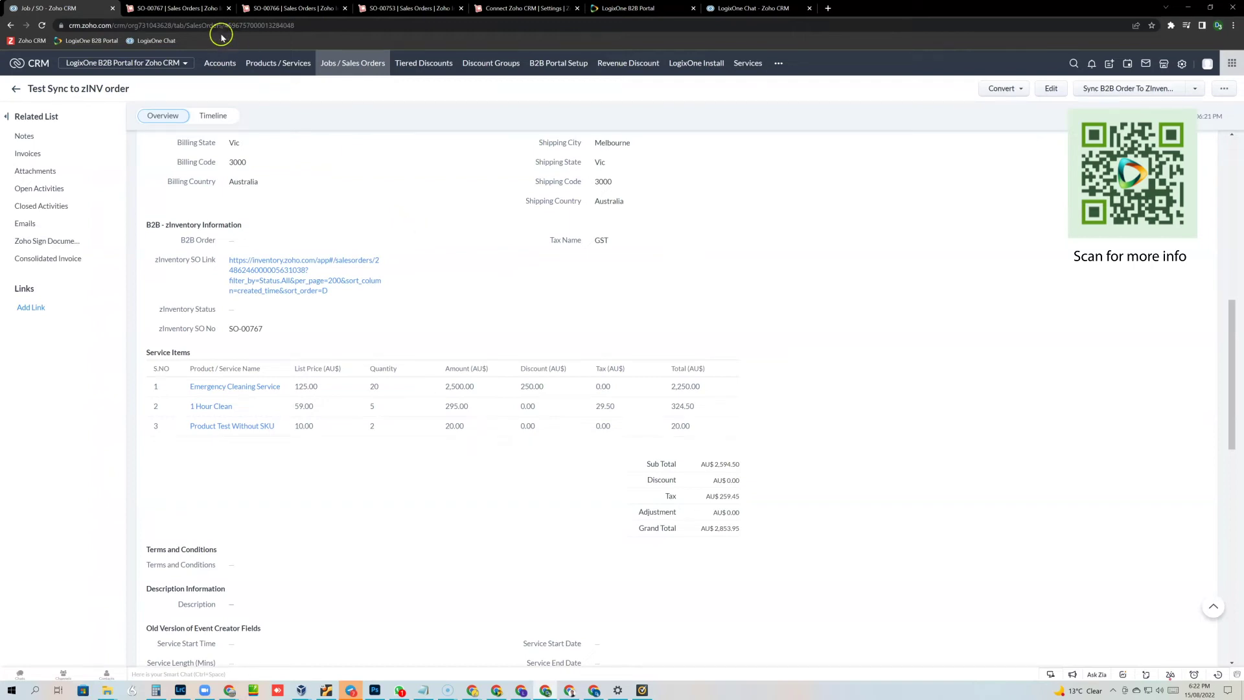
{"action": "left_click", "coordinate": [190, 10]}
{"action": "left_click", "coordinate": [861, 134]}
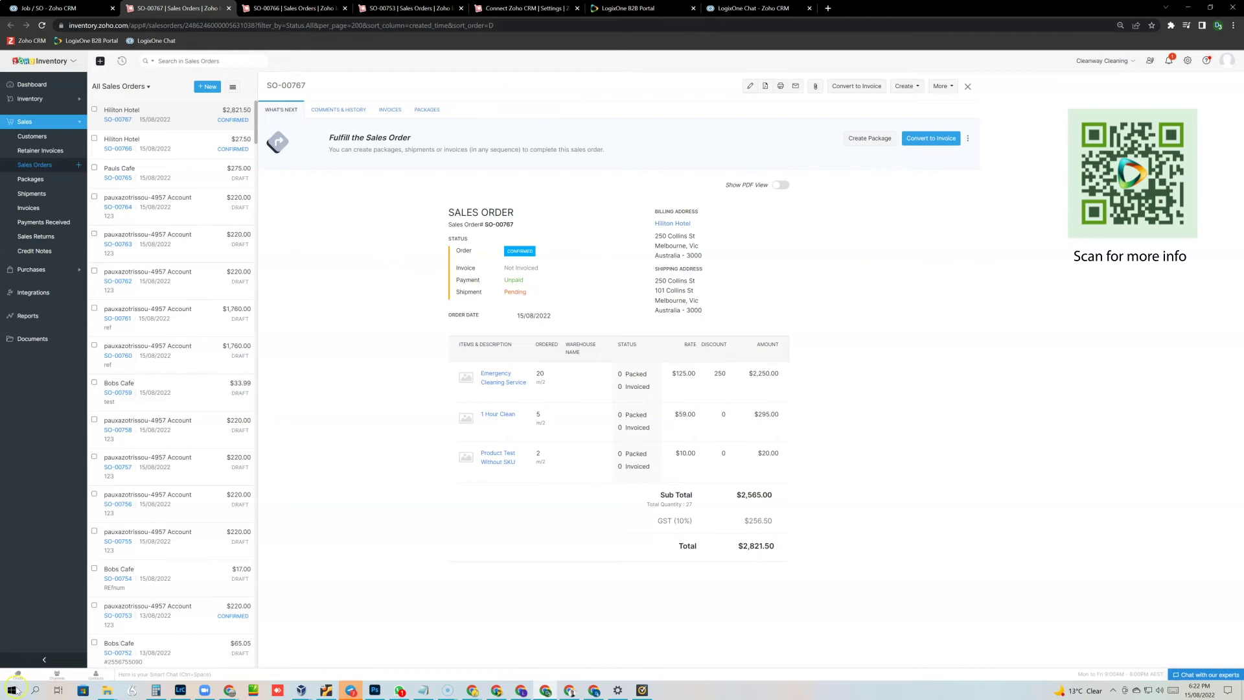
Reload the CRM order to show the confirmed zInventory Status, then return to SO-00767.
{"action": "left_click", "coordinate": [52, 8]}
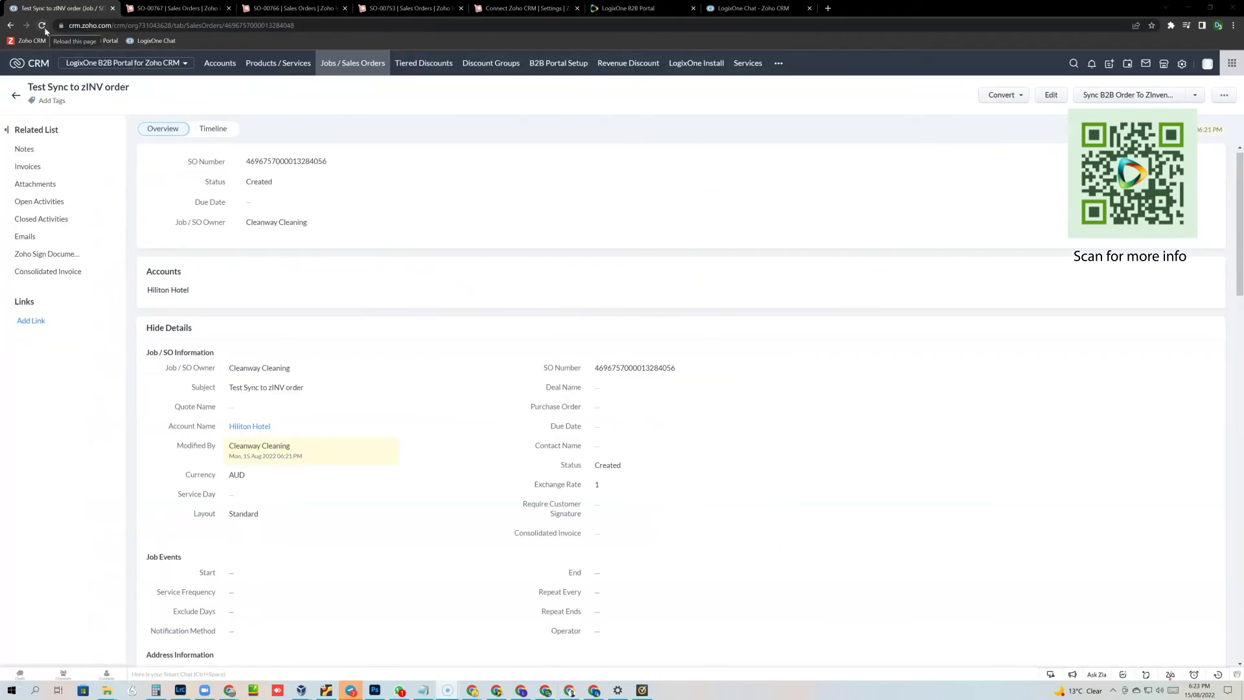
{"action": "left_click", "coordinate": [43, 28]}
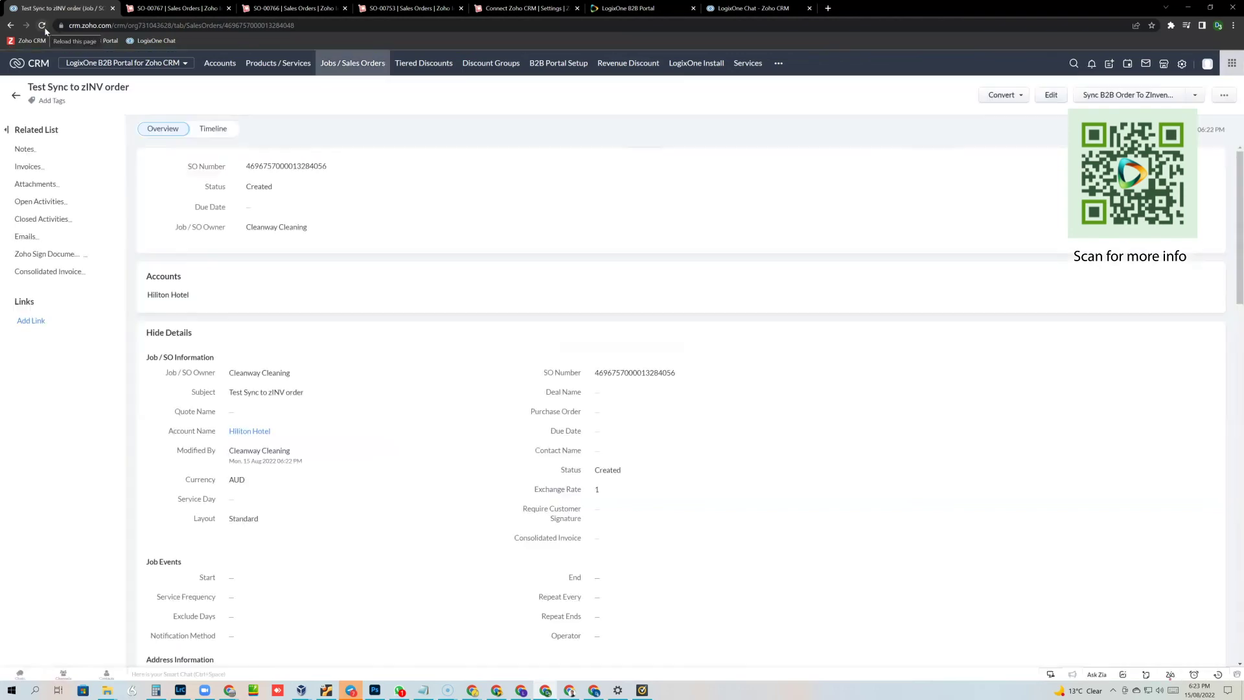
{"action": "scroll", "coordinate": [401, 345], "scroll_direction": "down", "scroll_amount": 3}
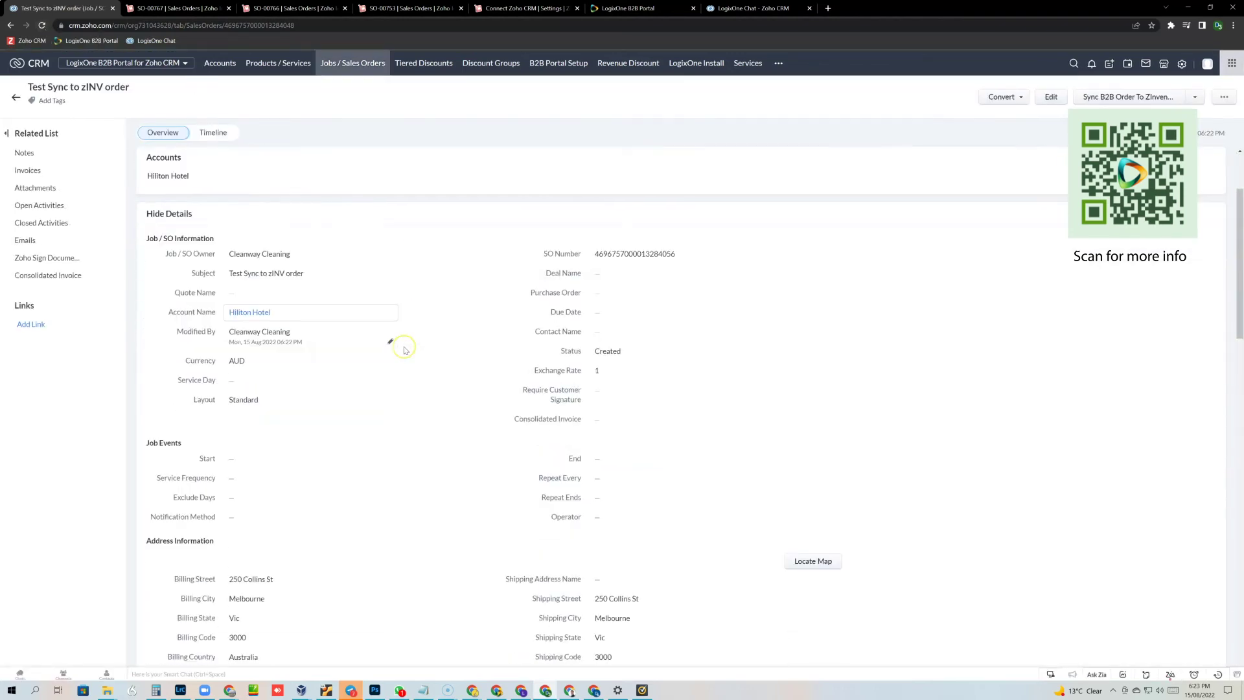
{"action": "scroll", "coordinate": [405, 350], "scroll_direction": "down", "scroll_amount": 4}
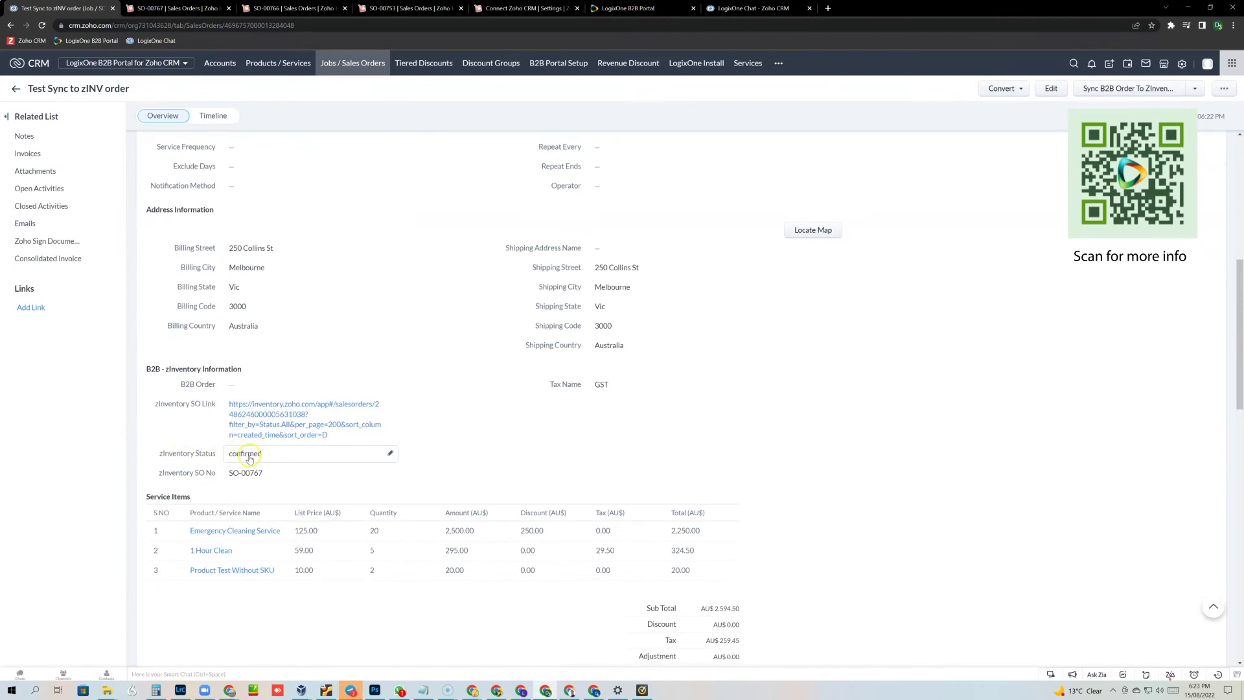
{"action": "left_click", "coordinate": [196, 9]}
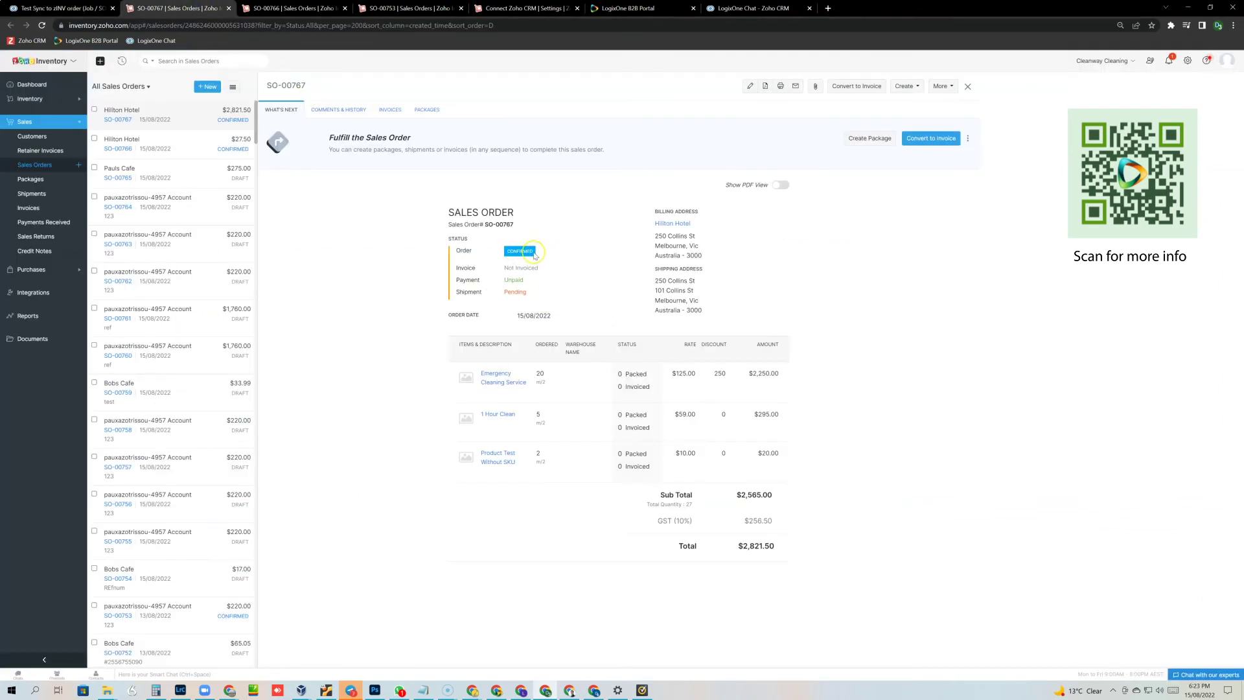
Convert SO-00767 into invoice INV-000027 for $2,821.50, skip the email, and mark it Sent.
{"action": "left_click", "coordinate": [938, 137]}
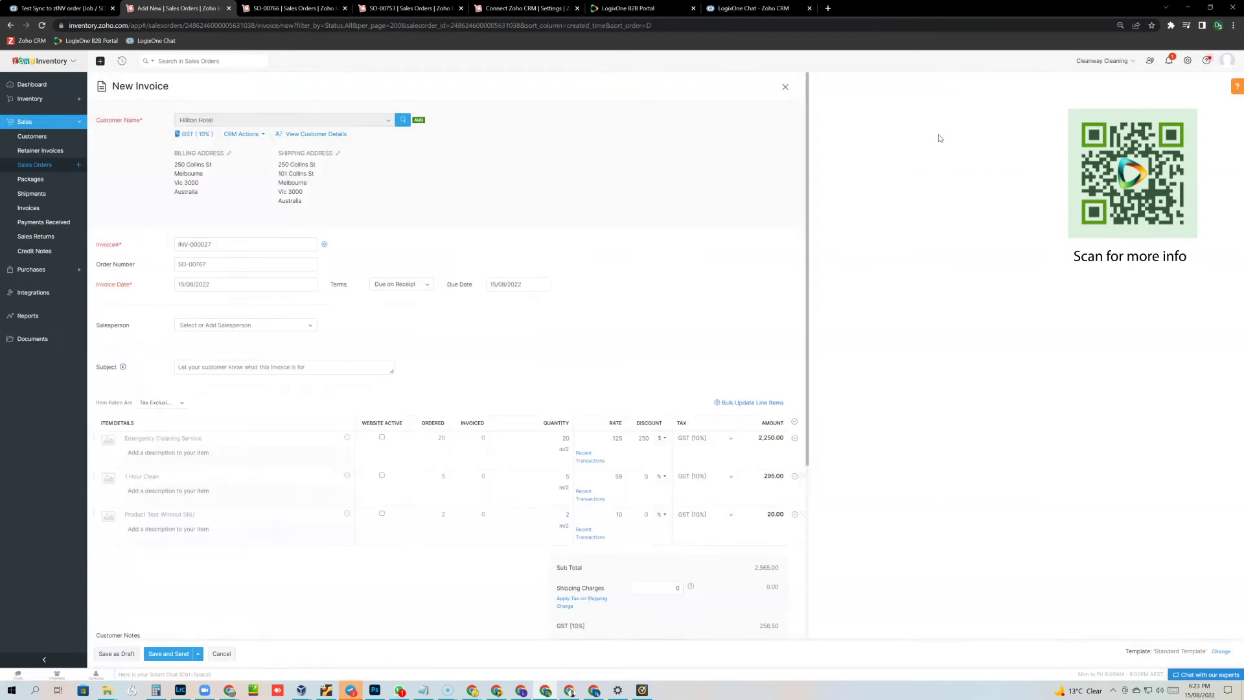
{"action": "left_click", "coordinate": [169, 656]}
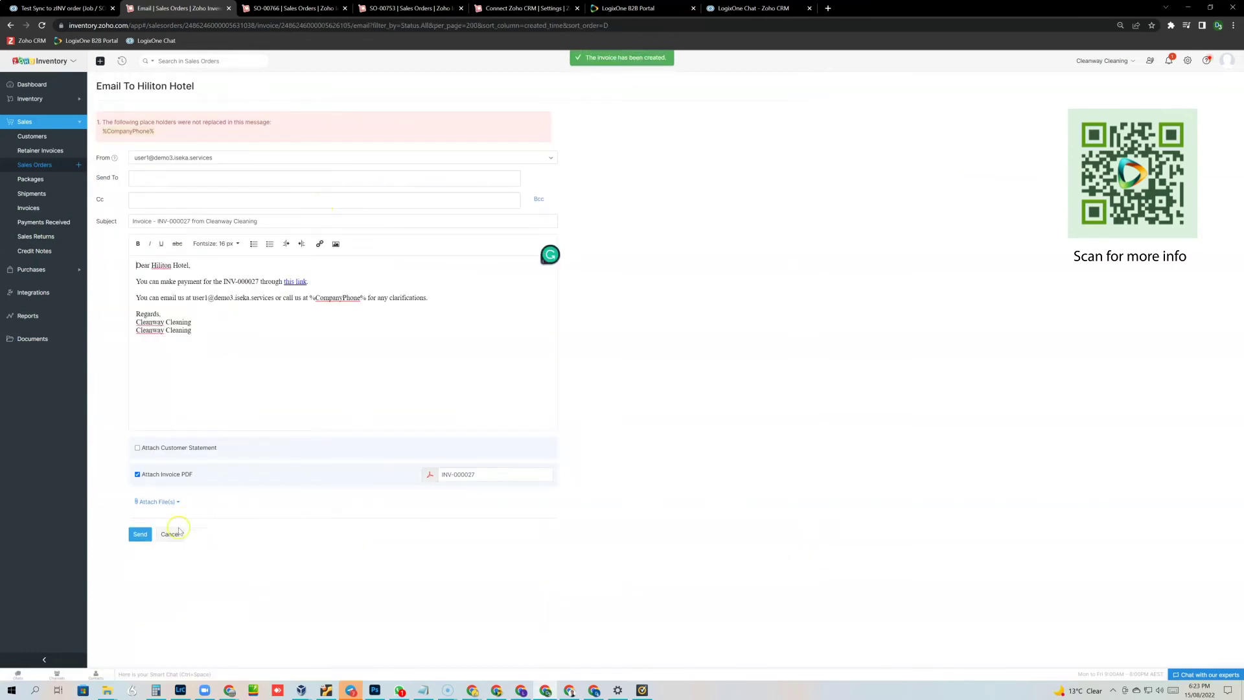
{"action": "left_click", "coordinate": [170, 534]}
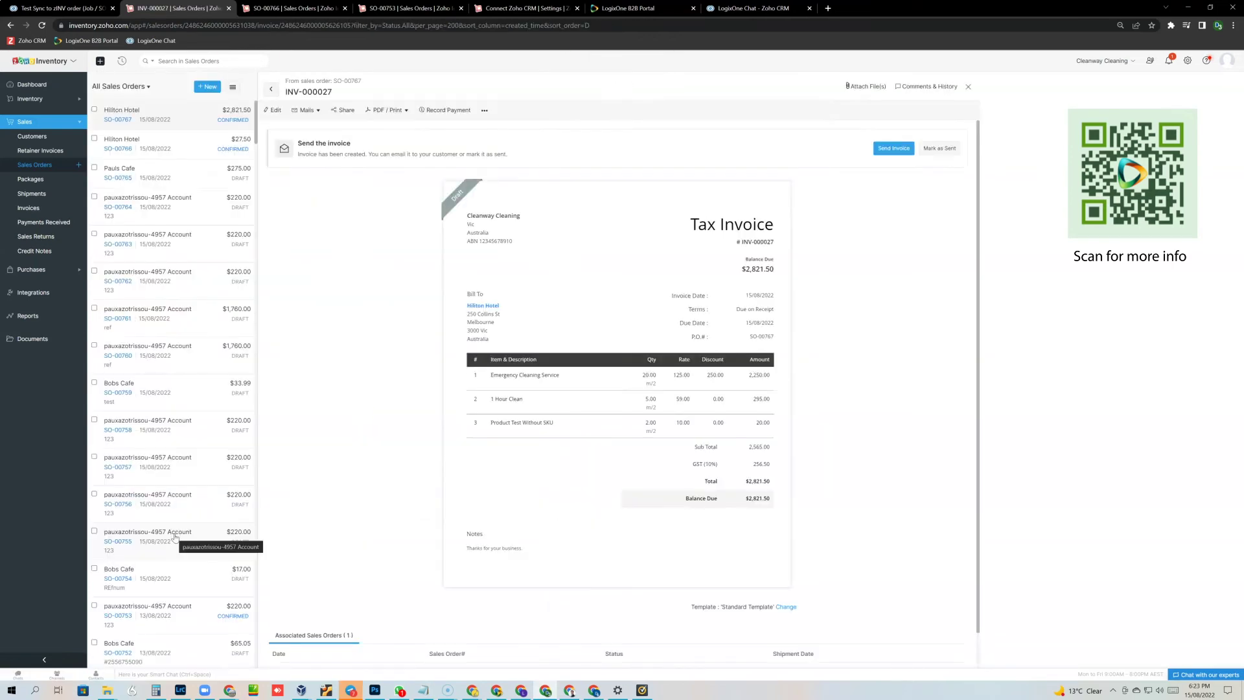
{"action": "left_click", "coordinate": [937, 148]}
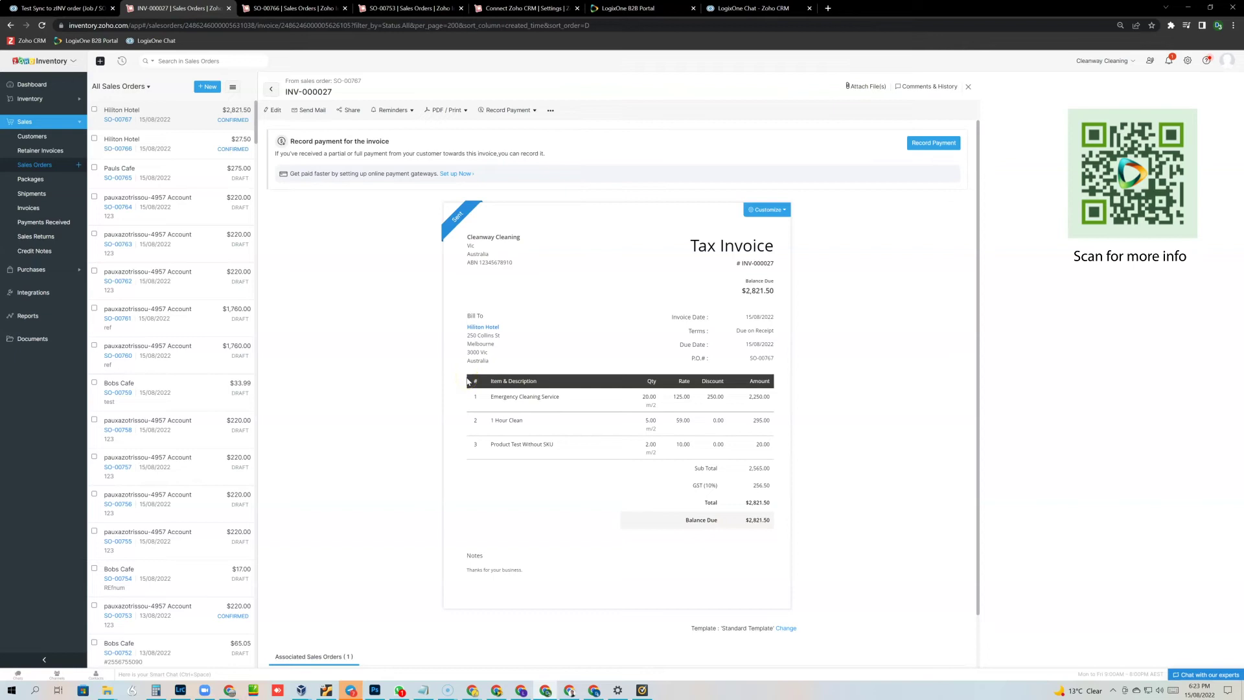
{"action": "left_click", "coordinate": [46, 9]}
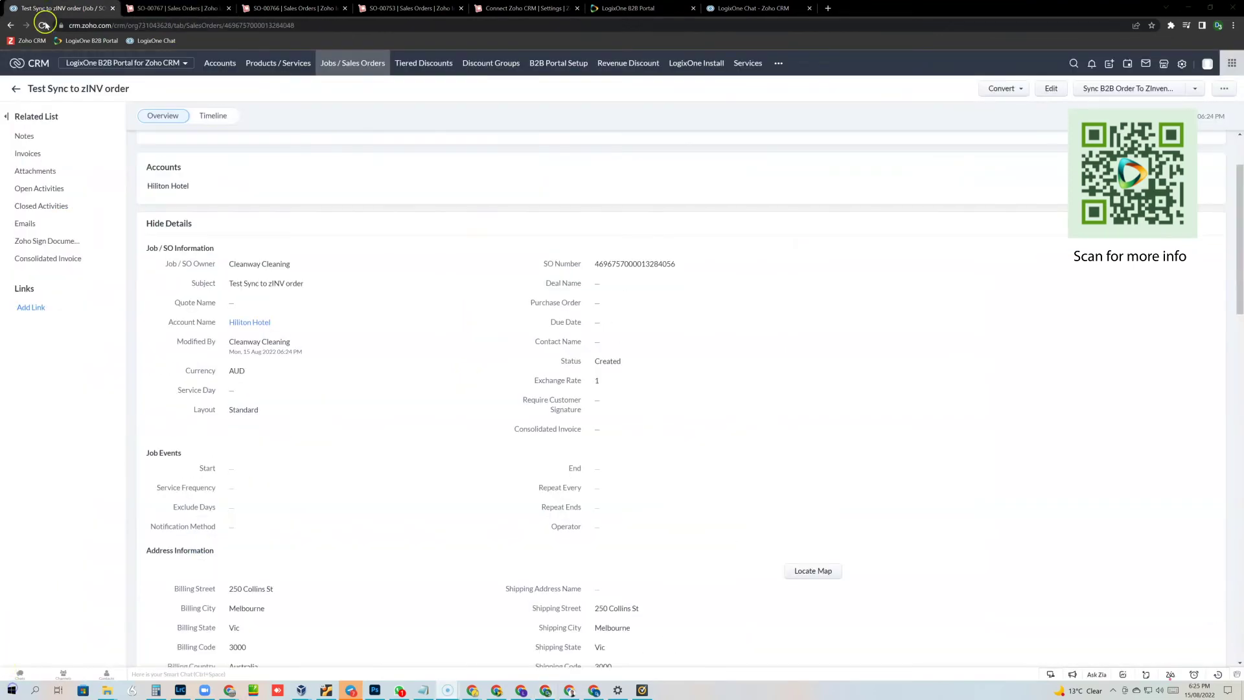
Reload the CRM order to confirm zInventory Status reads fulfilled, then go to the B2B portal catalogue.
{"action": "left_click", "coordinate": [42, 25]}
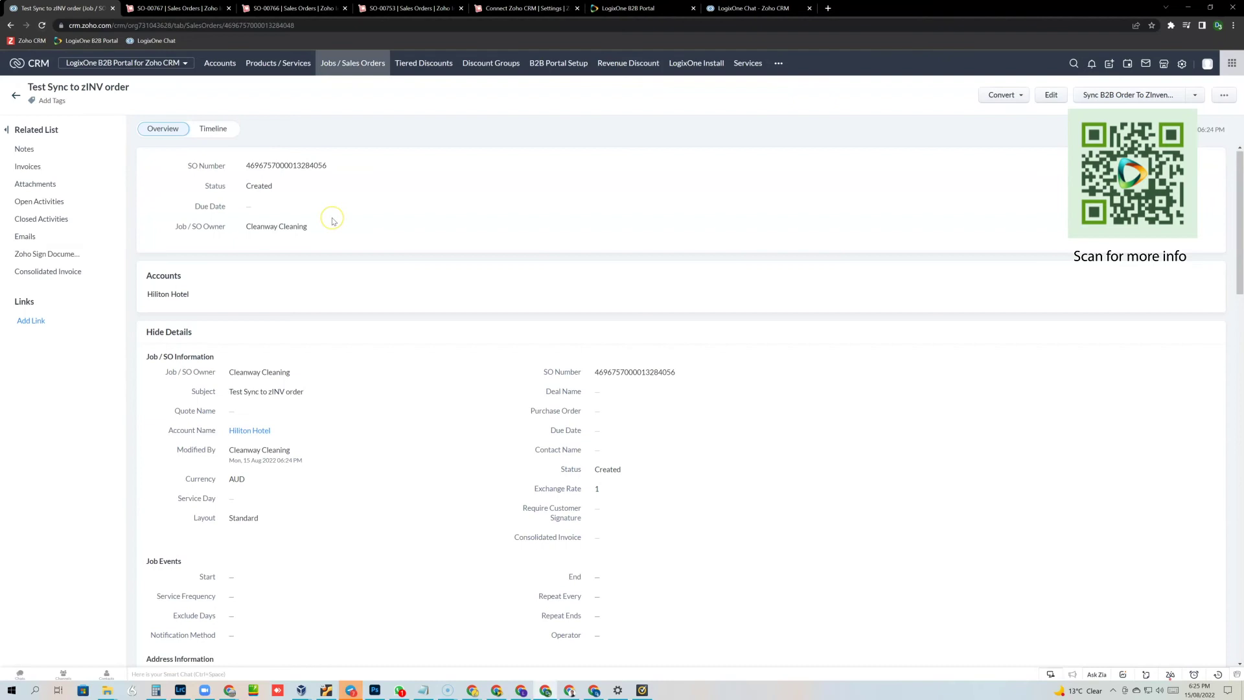
{"action": "scroll", "coordinate": [332, 220], "scroll_direction": "down", "scroll_amount": 5}
{"action": "scroll", "coordinate": [324, 225], "scroll_direction": "down", "scroll_amount": 4}
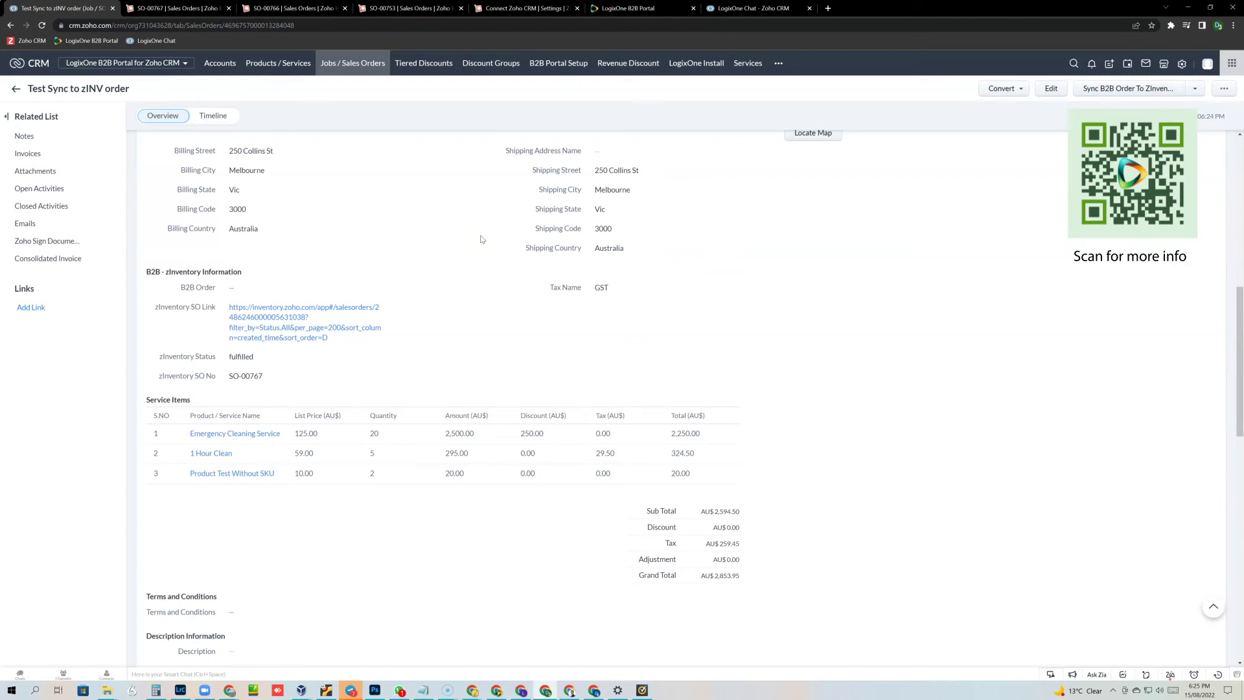
{"action": "left_click", "coordinate": [648, 9]}
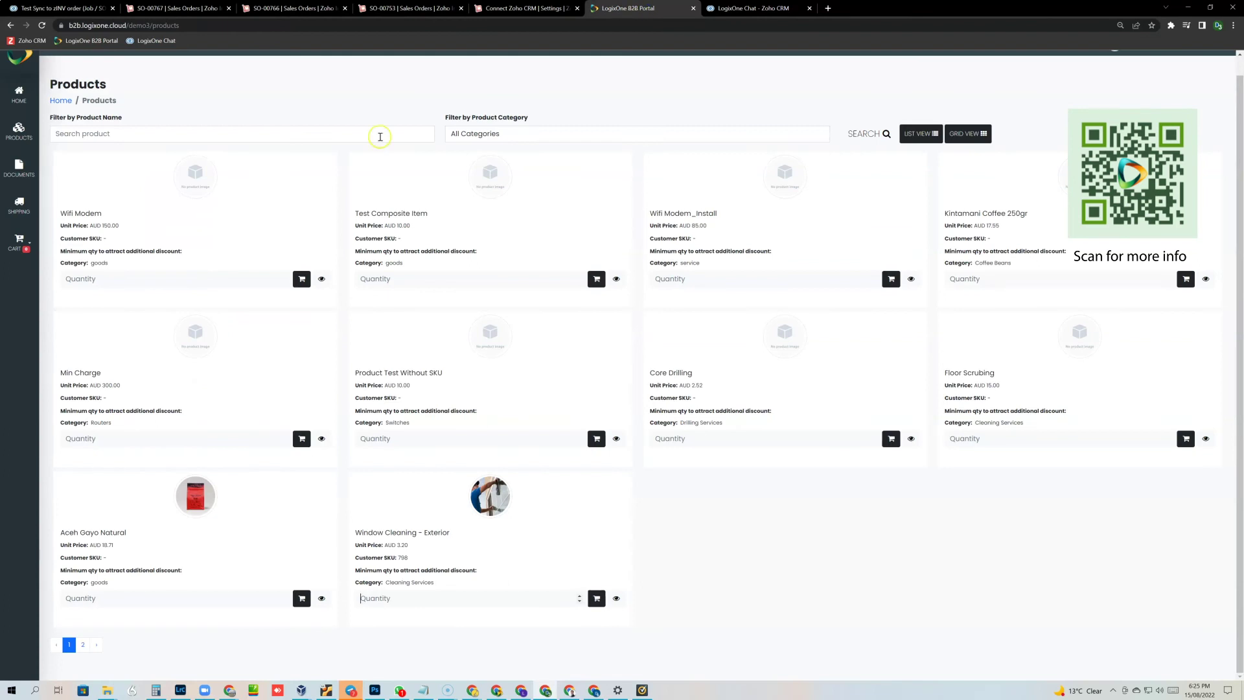
Go to the portal dashboard and open the Products catalogue.
{"action": "scroll", "coordinate": [248, 111], "scroll_direction": "up", "scroll_amount": 1}
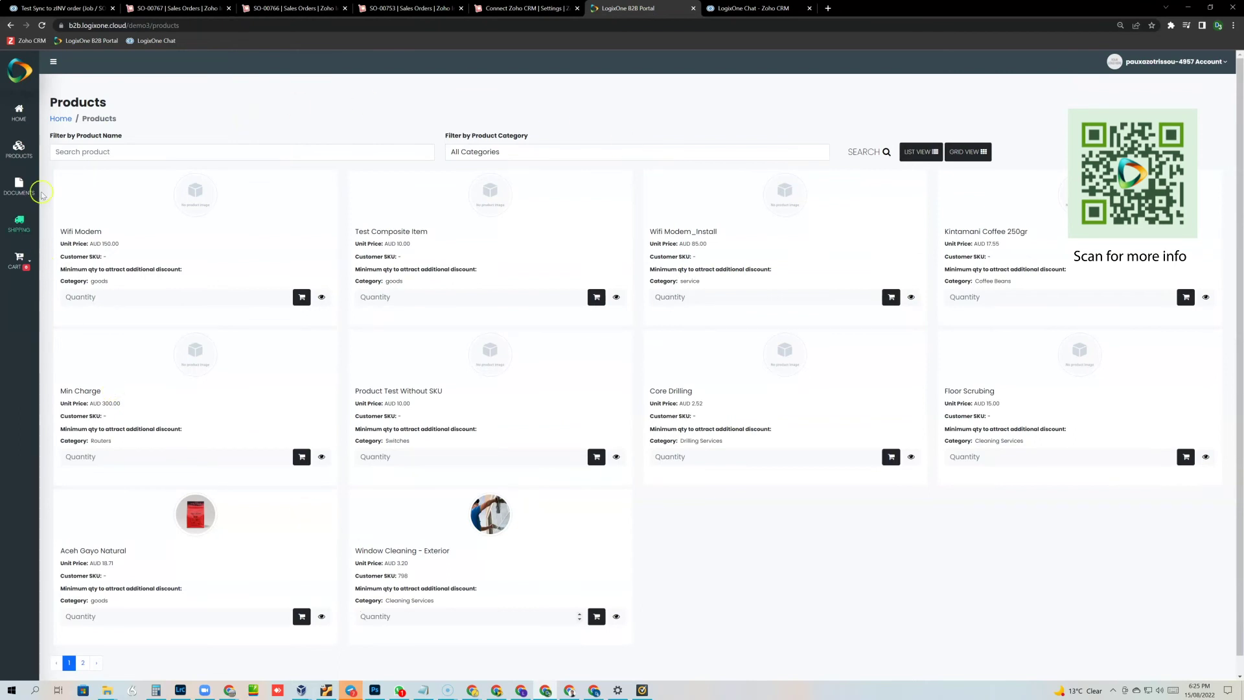
{"action": "left_click", "coordinate": [14, 111]}
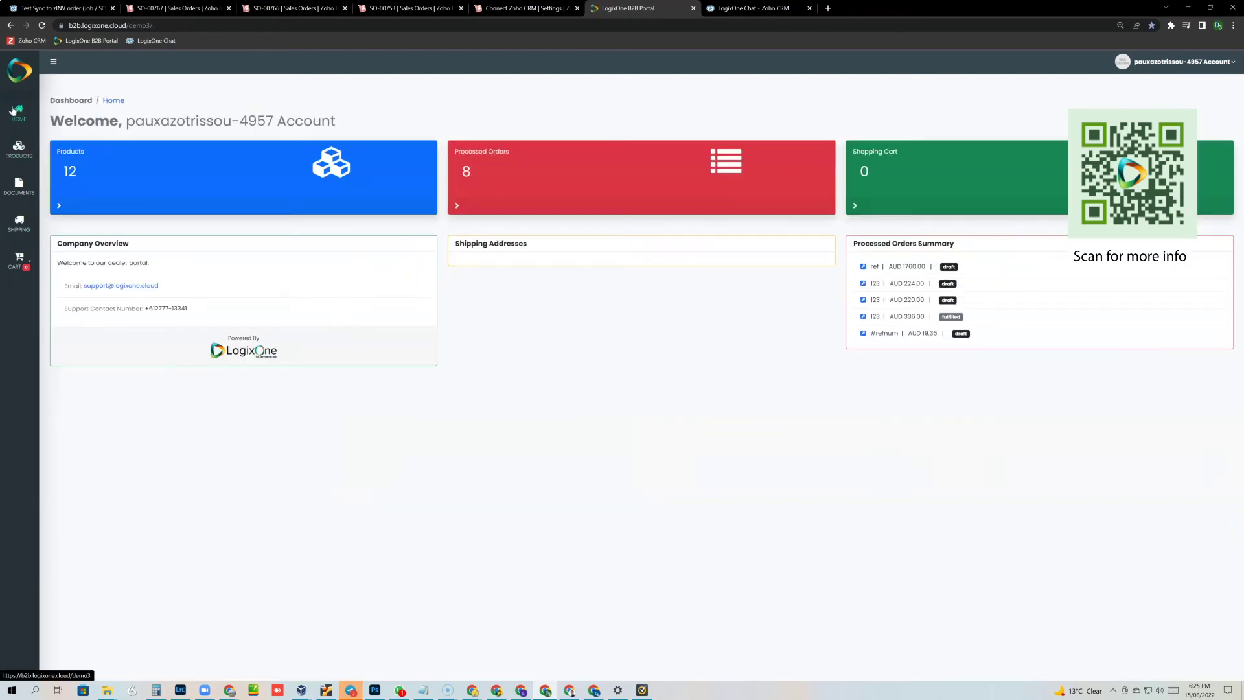
{"action": "left_click", "coordinate": [58, 207]}
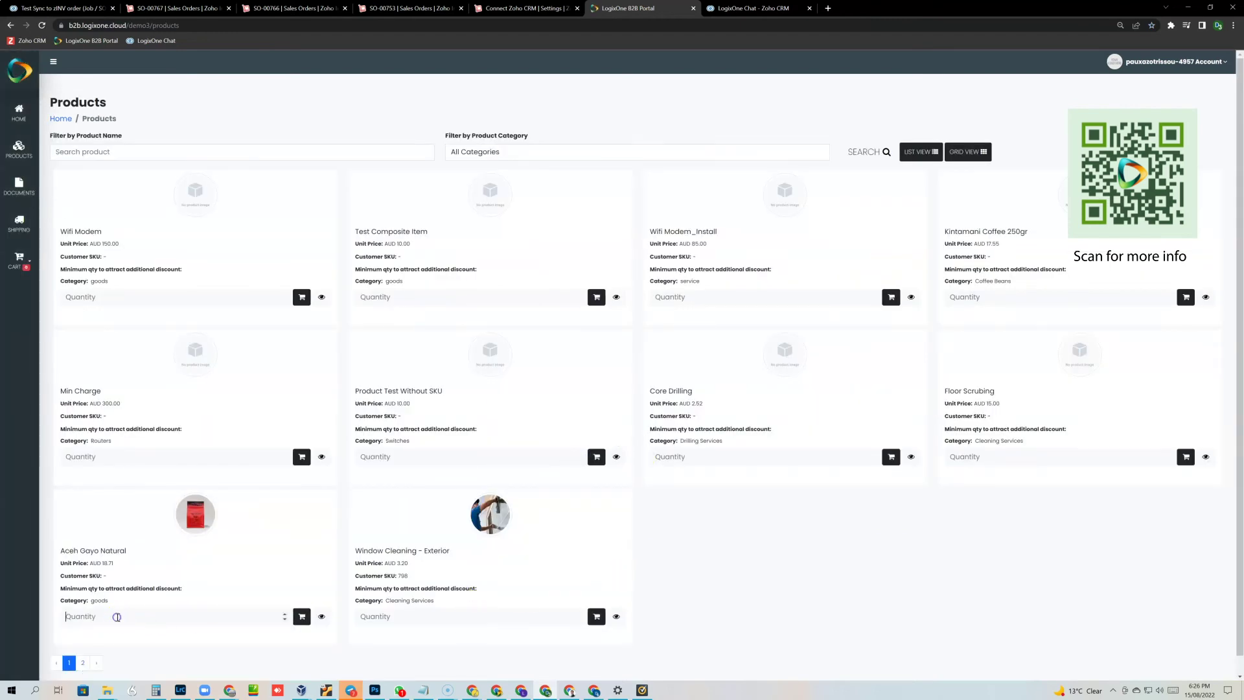
Add 10 Aceh Gayo Natural to the cart and bring up the cart.
{"action": "left_click", "coordinate": [200, 621]}
{"action": "type", "text": "10"}
{"action": "left_click", "coordinate": [302, 617]}
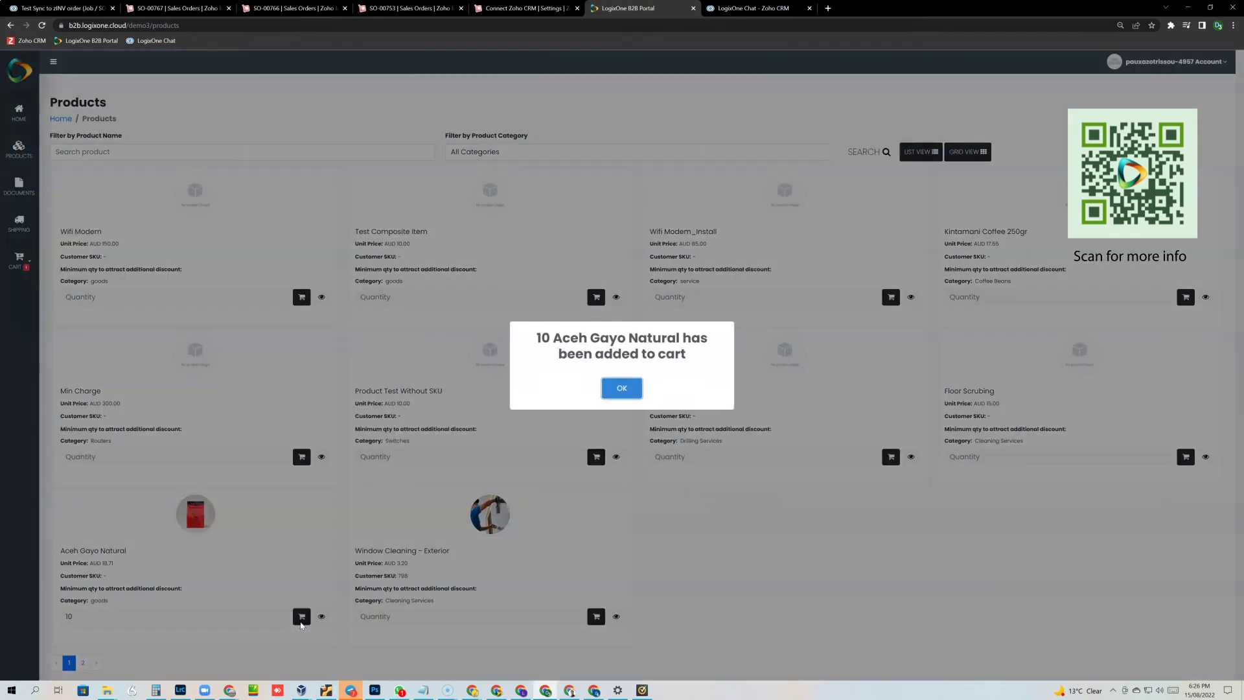
{"action": "left_click", "coordinate": [627, 388]}
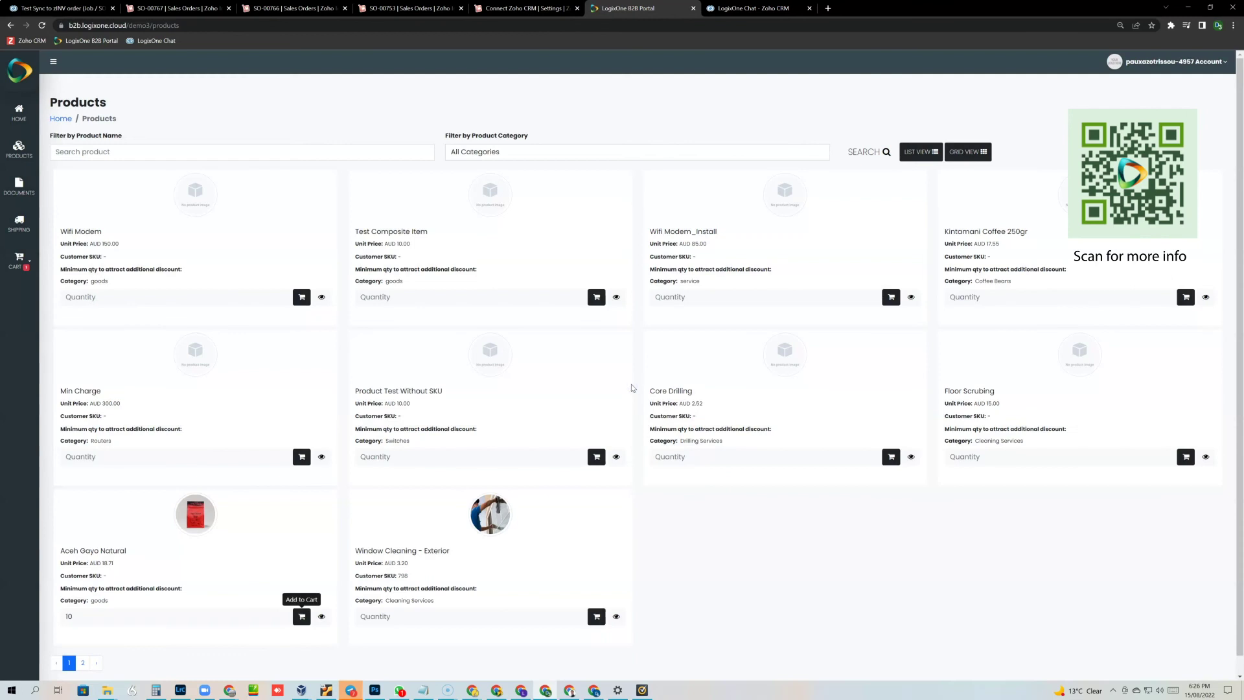
{"action": "left_click", "coordinate": [19, 259]}
Ship the order to the Melbourne Office with customer reference 123 and GST tax.
{"action": "left_click", "coordinate": [19, 297]}
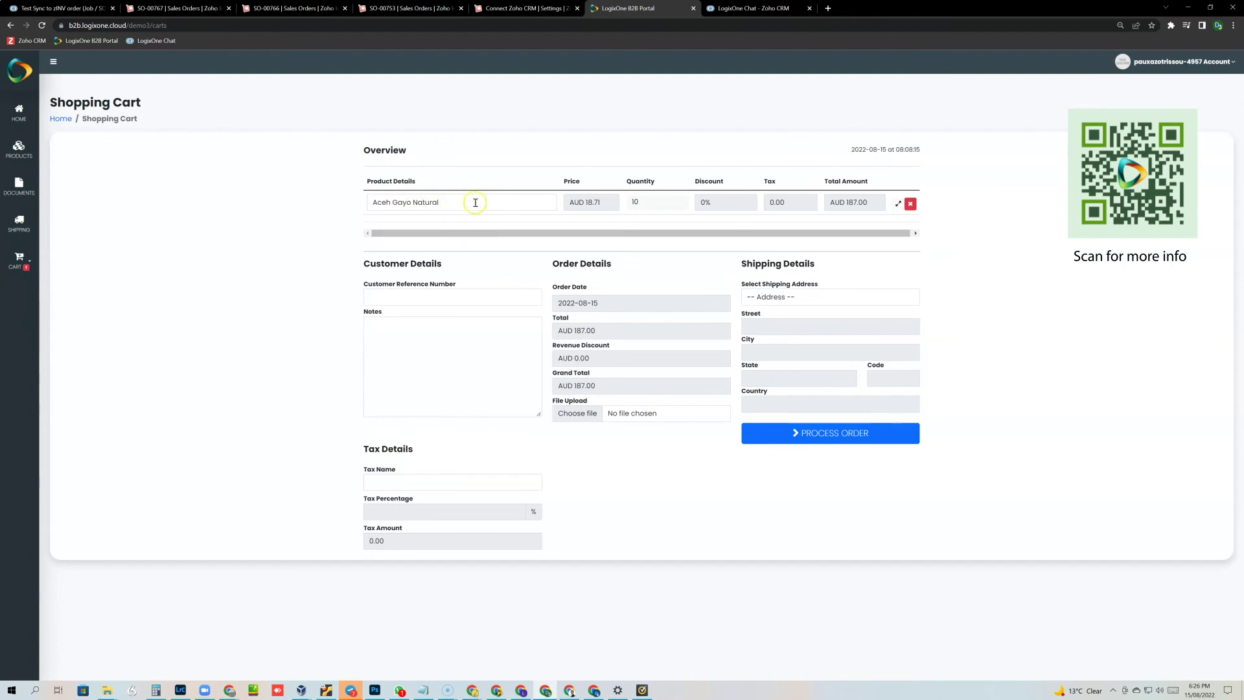
{"action": "left_click", "coordinate": [838, 296]}
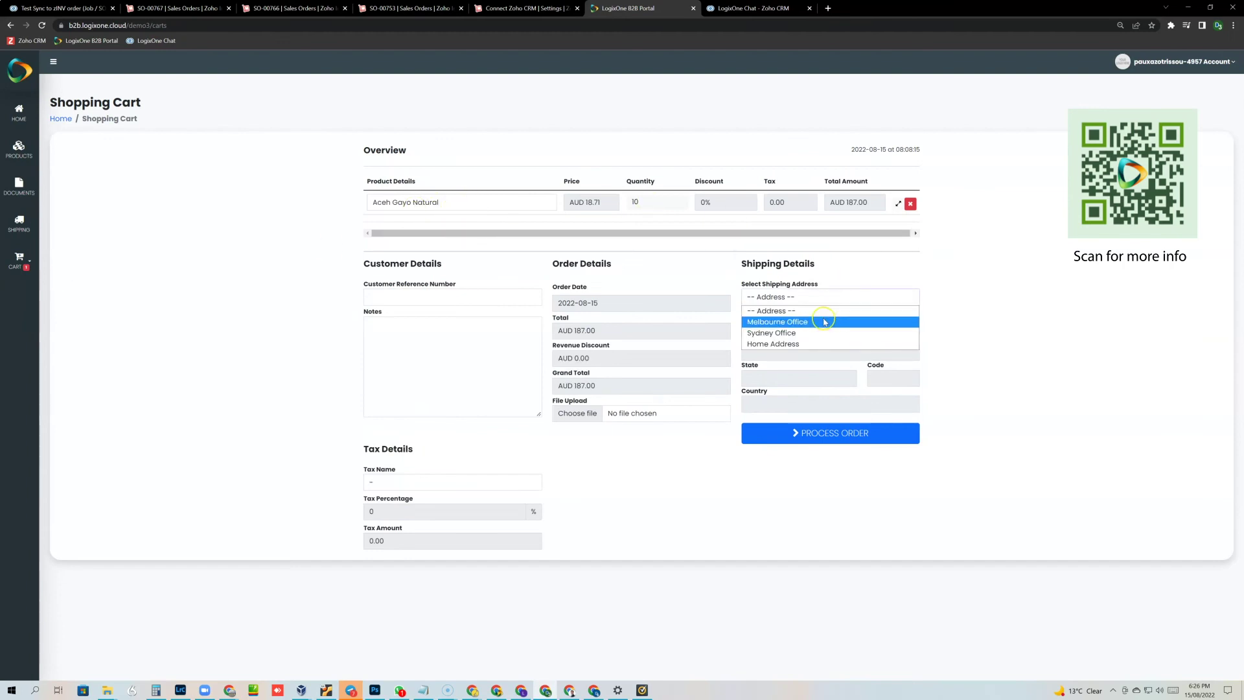
{"action": "left_click", "coordinate": [825, 322]}
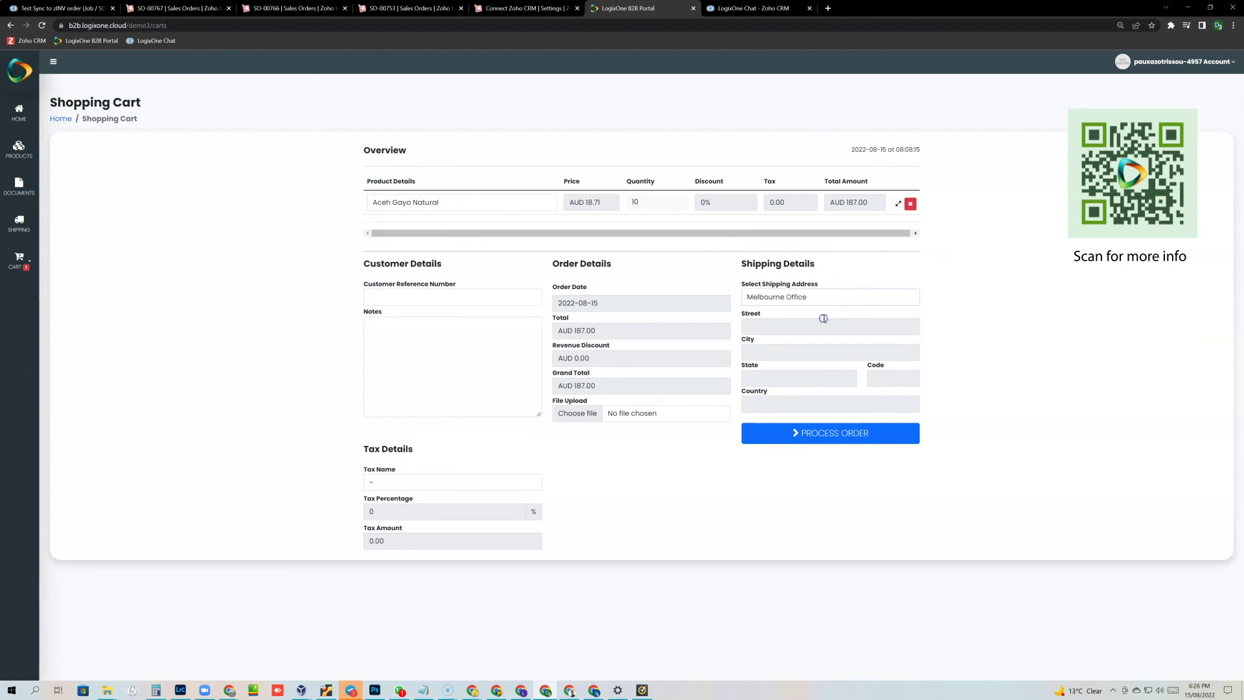
{"action": "left_click", "coordinate": [403, 297]}
{"action": "type", "text": "123"}
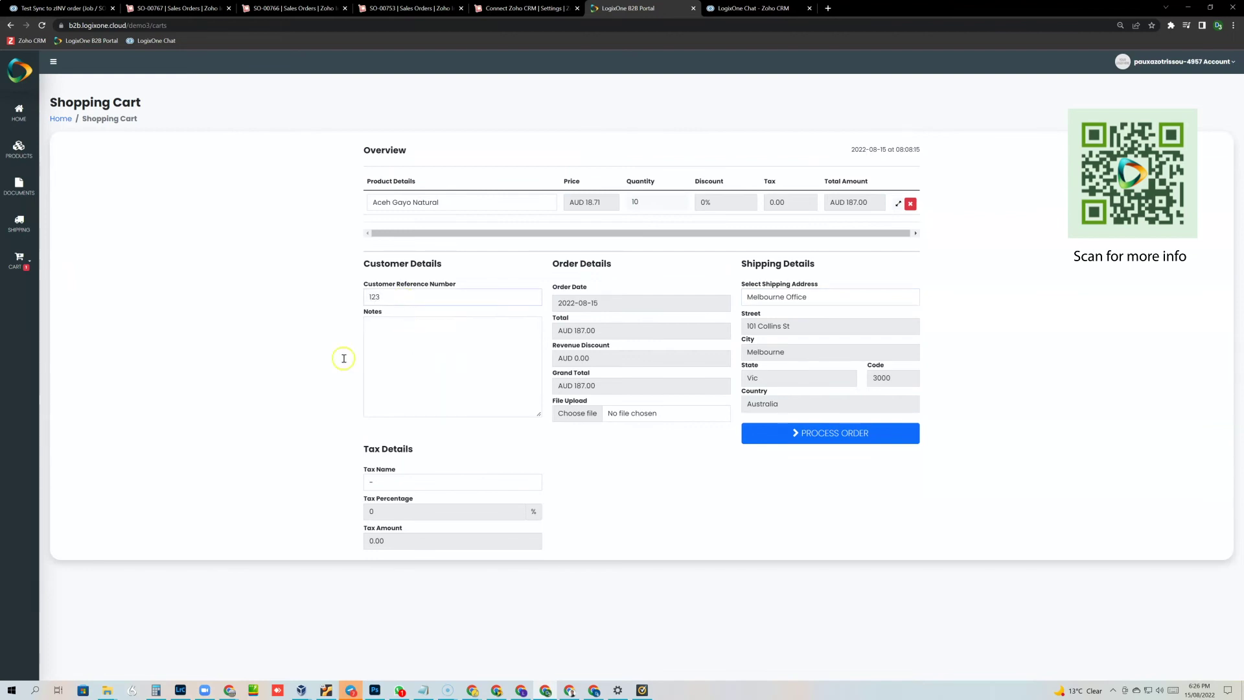
{"action": "left_click", "coordinate": [410, 485]}
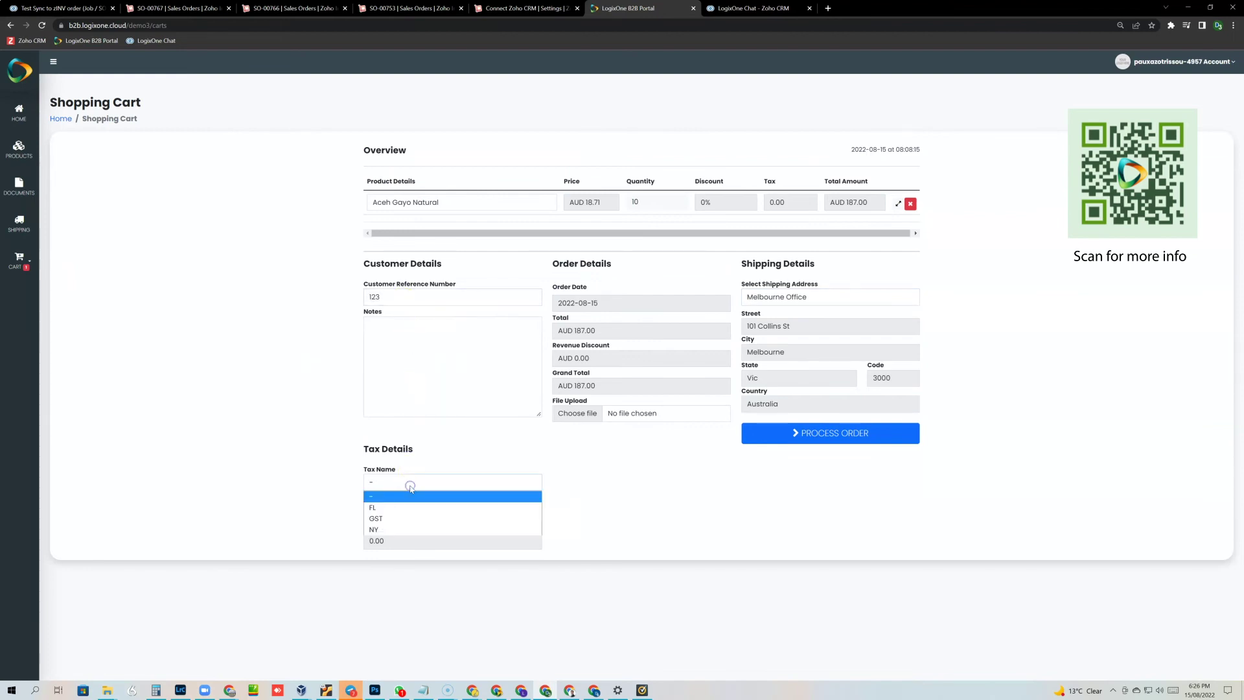
{"action": "left_click", "coordinate": [412, 518]}
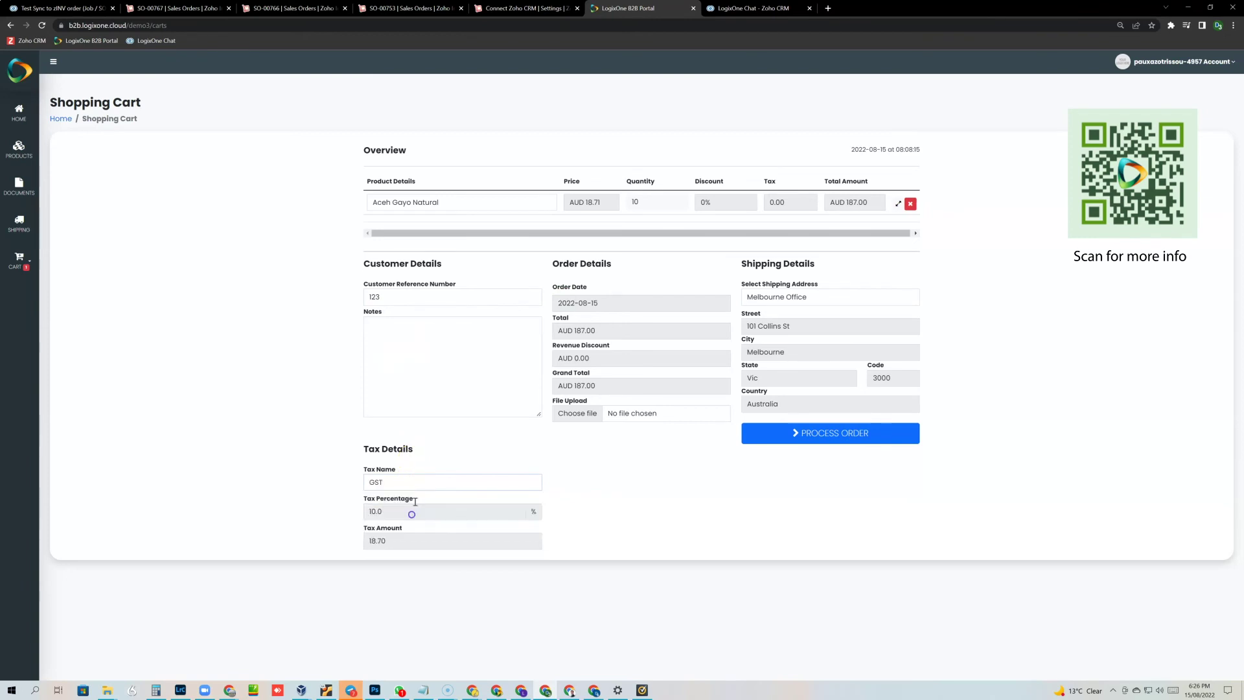
Process the order, confirm checkout, and dismiss the order-created message.
{"action": "left_click", "coordinate": [836, 438]}
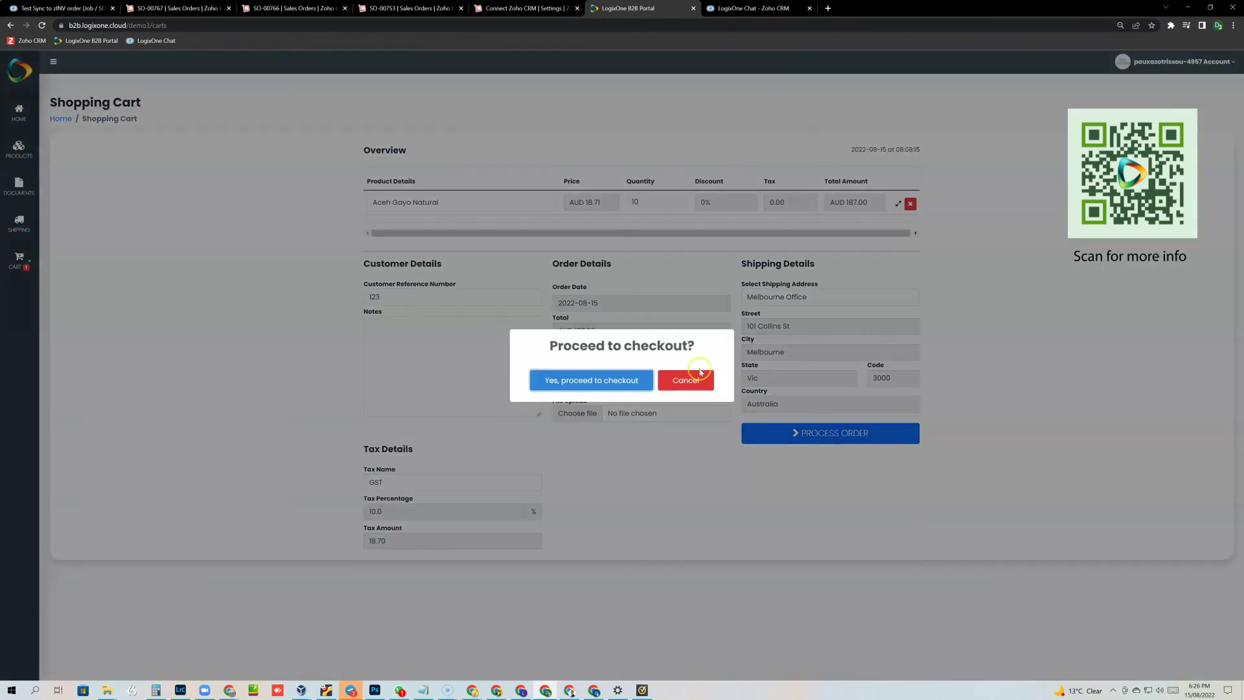
{"action": "left_click", "coordinate": [611, 379]}
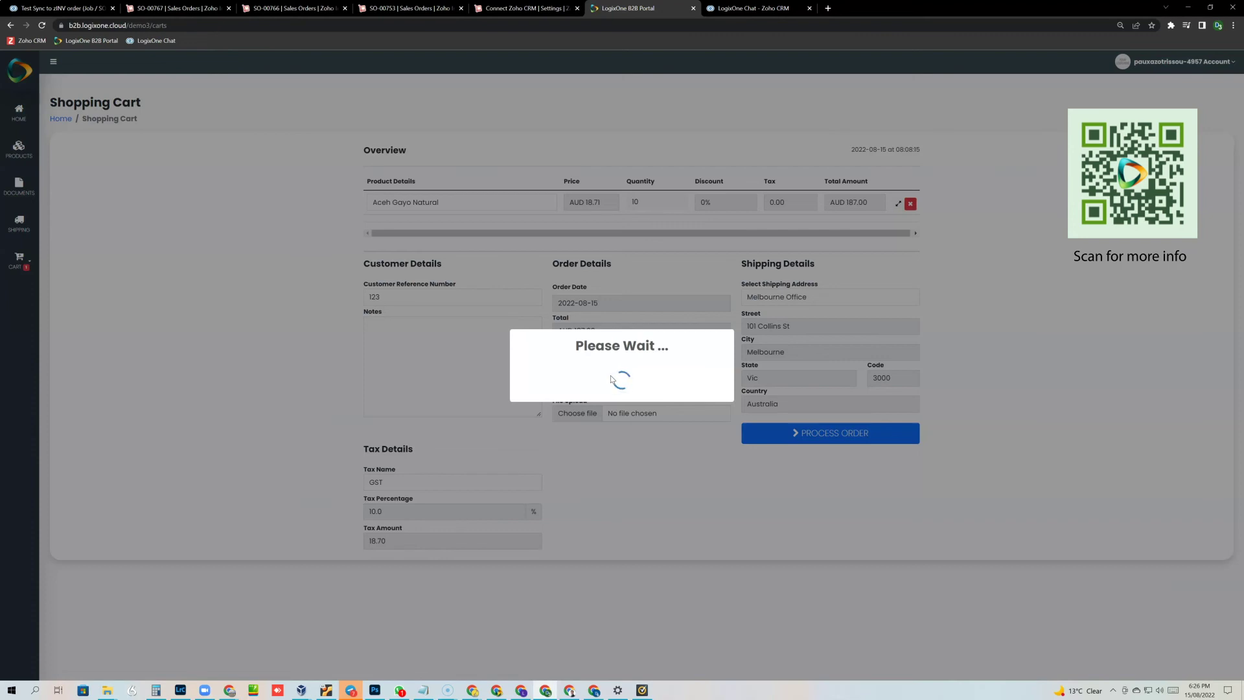
{"action": "left_click", "coordinate": [623, 415]}
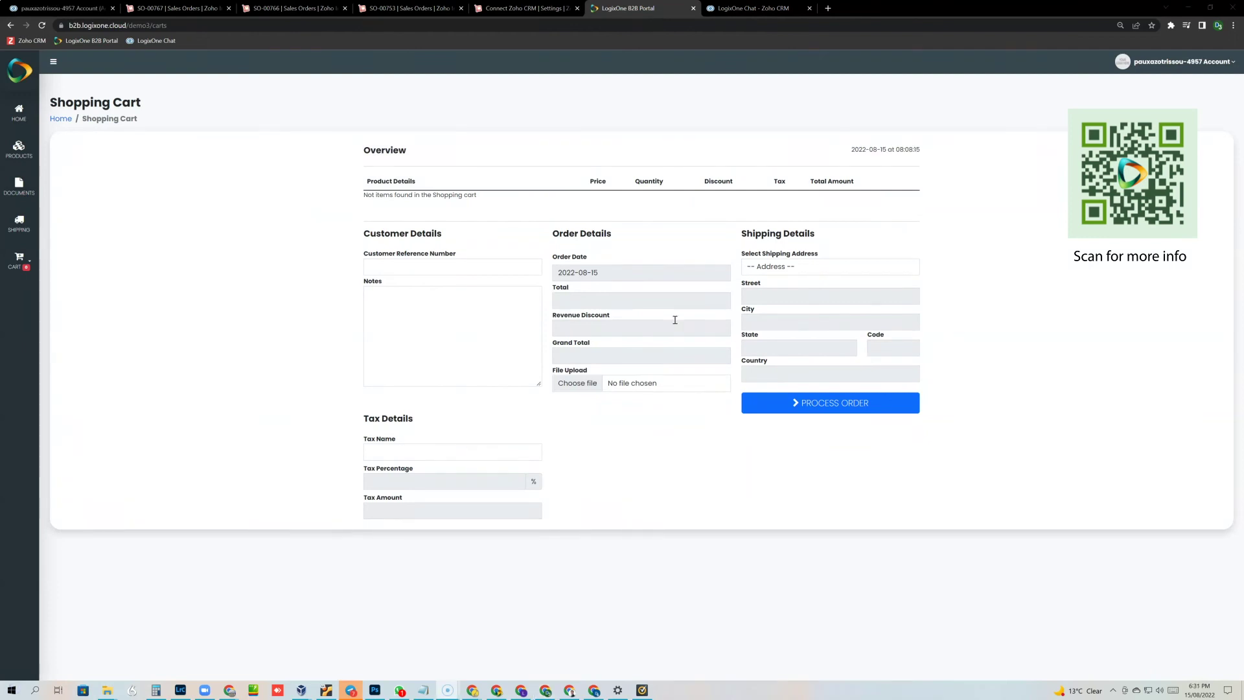
Open the account's newest Jobs / Sales Orders record and view its draft SO-00768 zInventory details.
{"action": "left_click", "coordinate": [60, 10]}
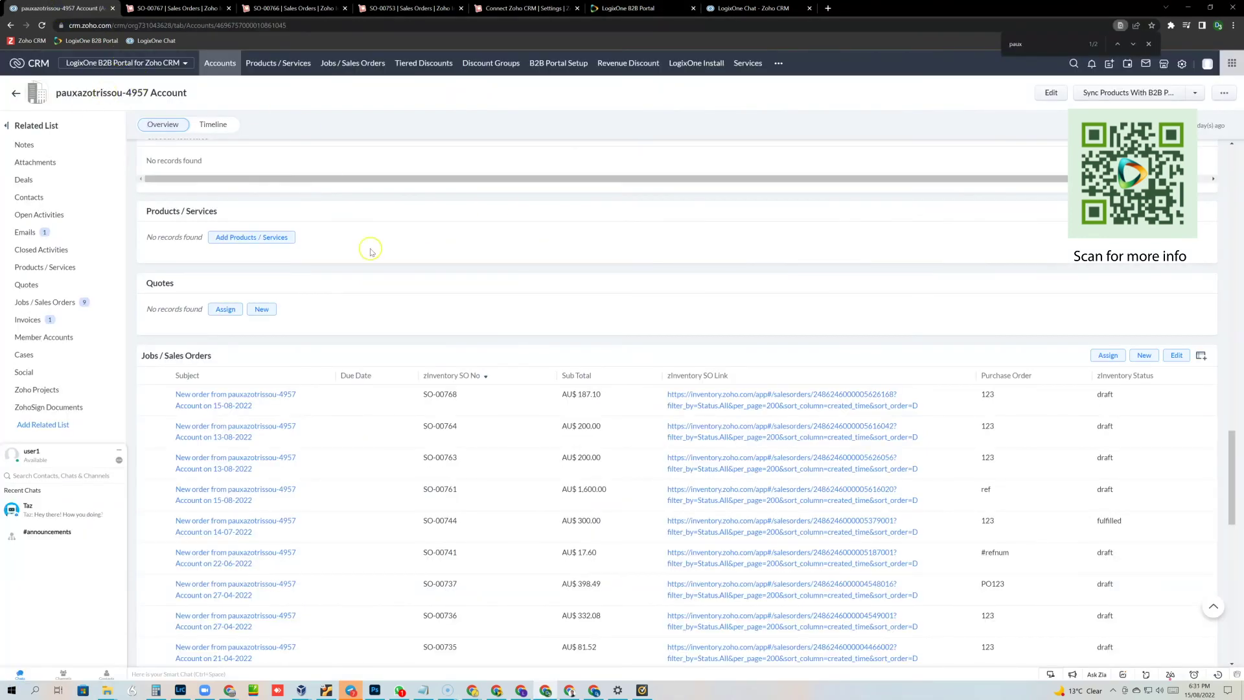
{"action": "scroll", "coordinate": [490, 291], "scroll_direction": "up", "scroll_amount": 5}
{"action": "scroll", "coordinate": [491, 290], "scroll_direction": "up", "scroll_amount": 3}
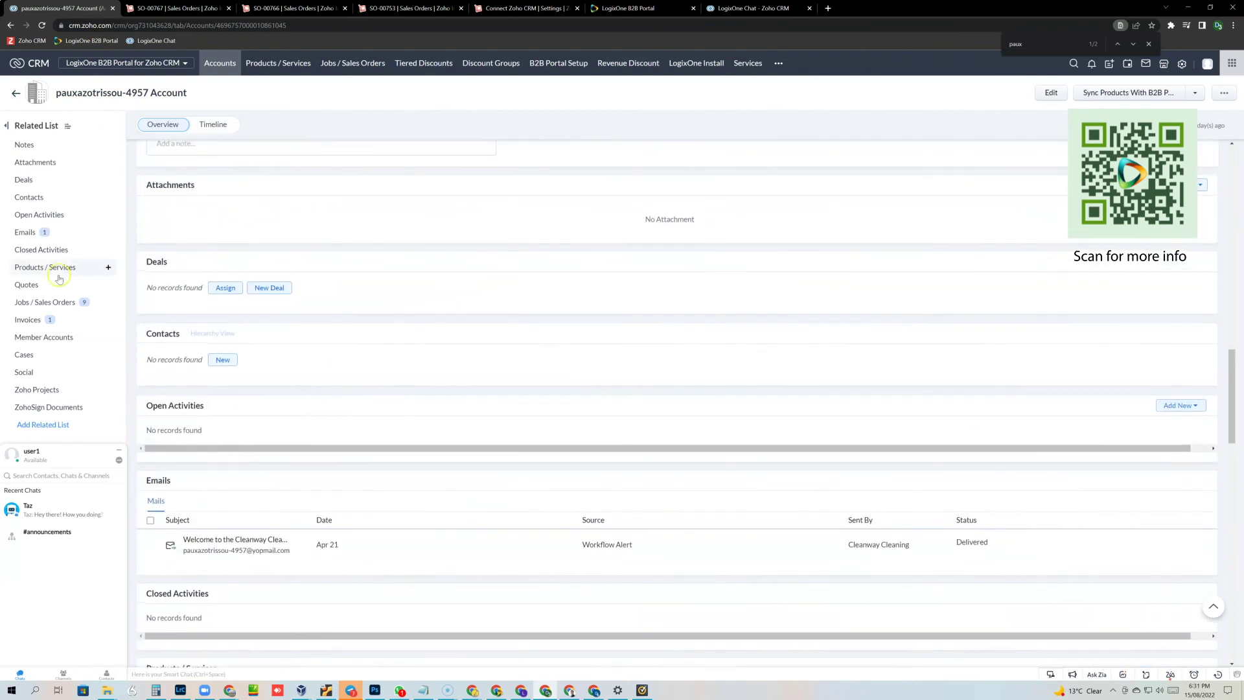
{"action": "left_click", "coordinate": [46, 301]}
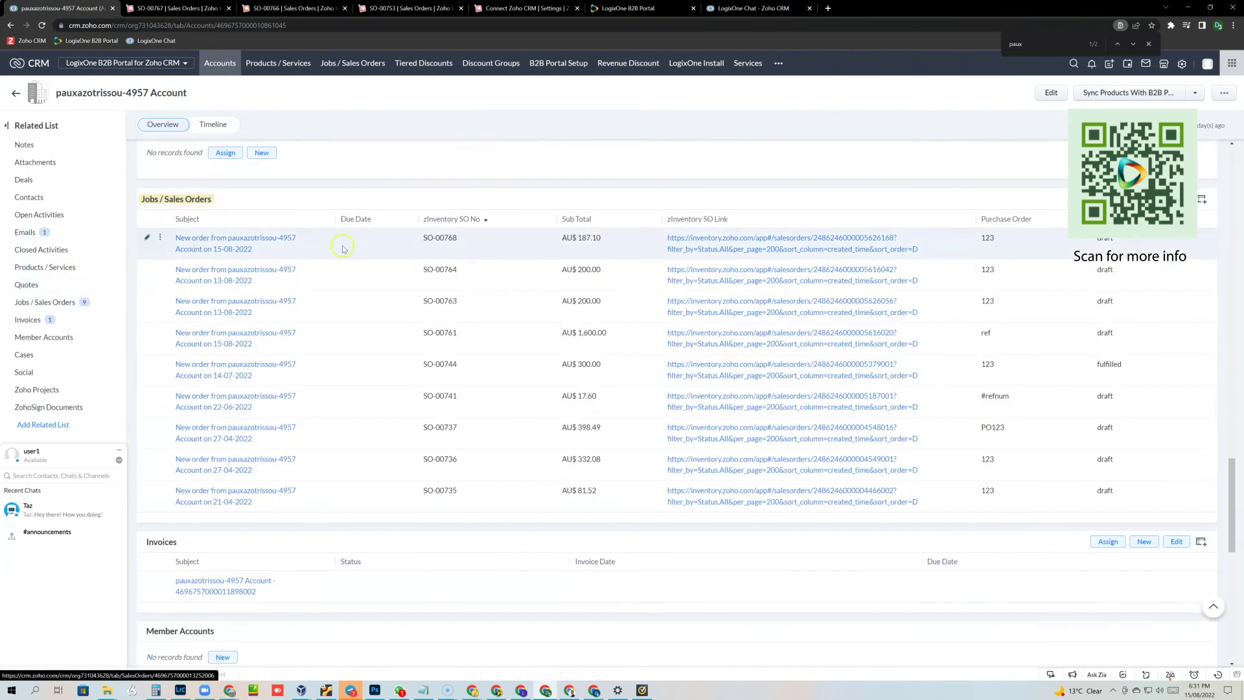
{"action": "left_click", "coordinate": [223, 239]}
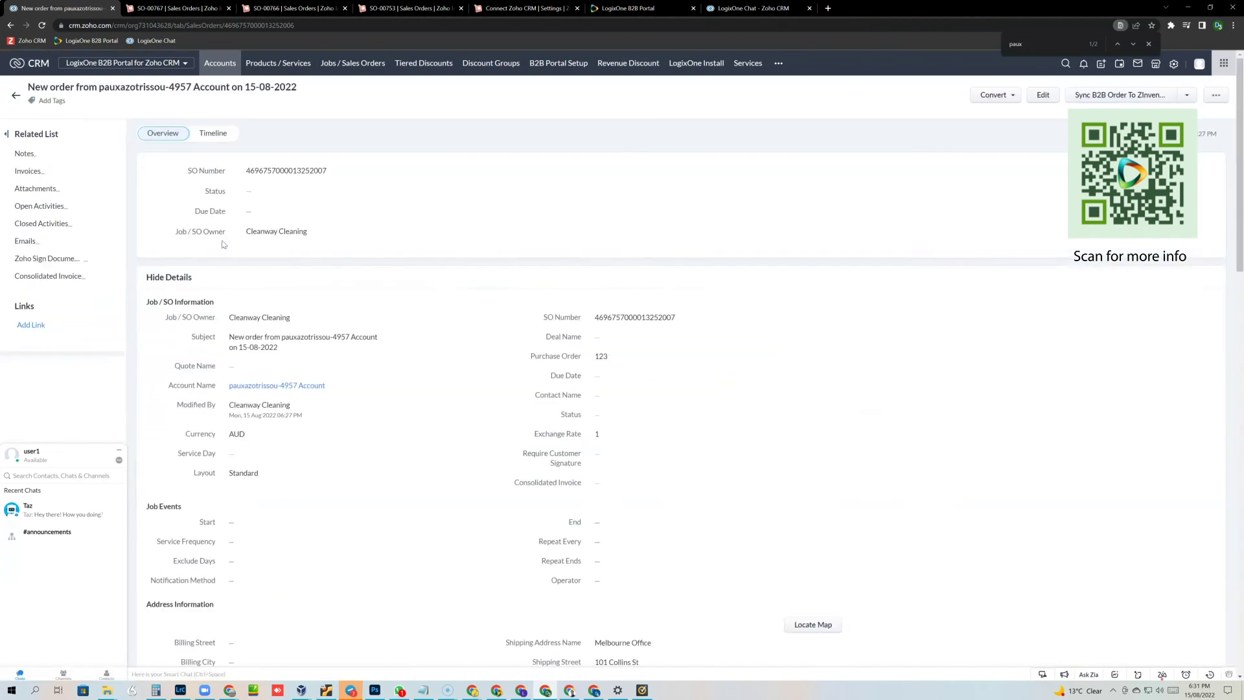
{"action": "scroll", "coordinate": [410, 391], "scroll_direction": "down", "scroll_amount": 3}
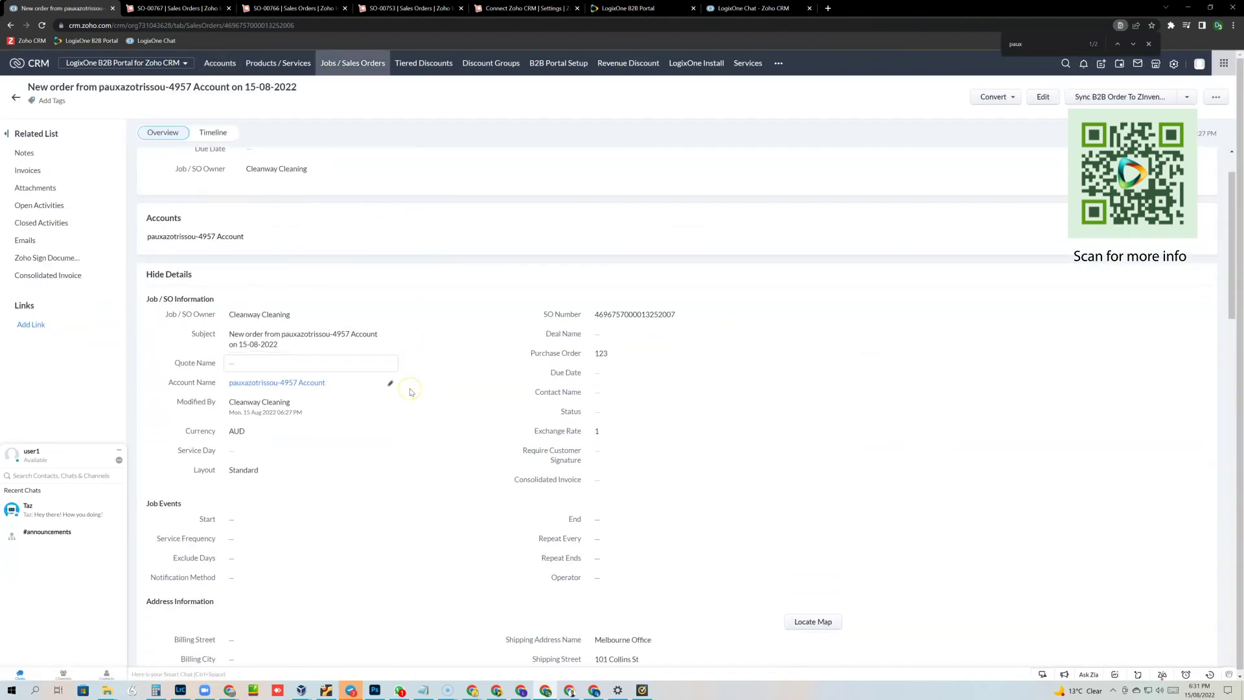
{"action": "scroll", "coordinate": [409, 391], "scroll_direction": "down", "scroll_amount": 9}
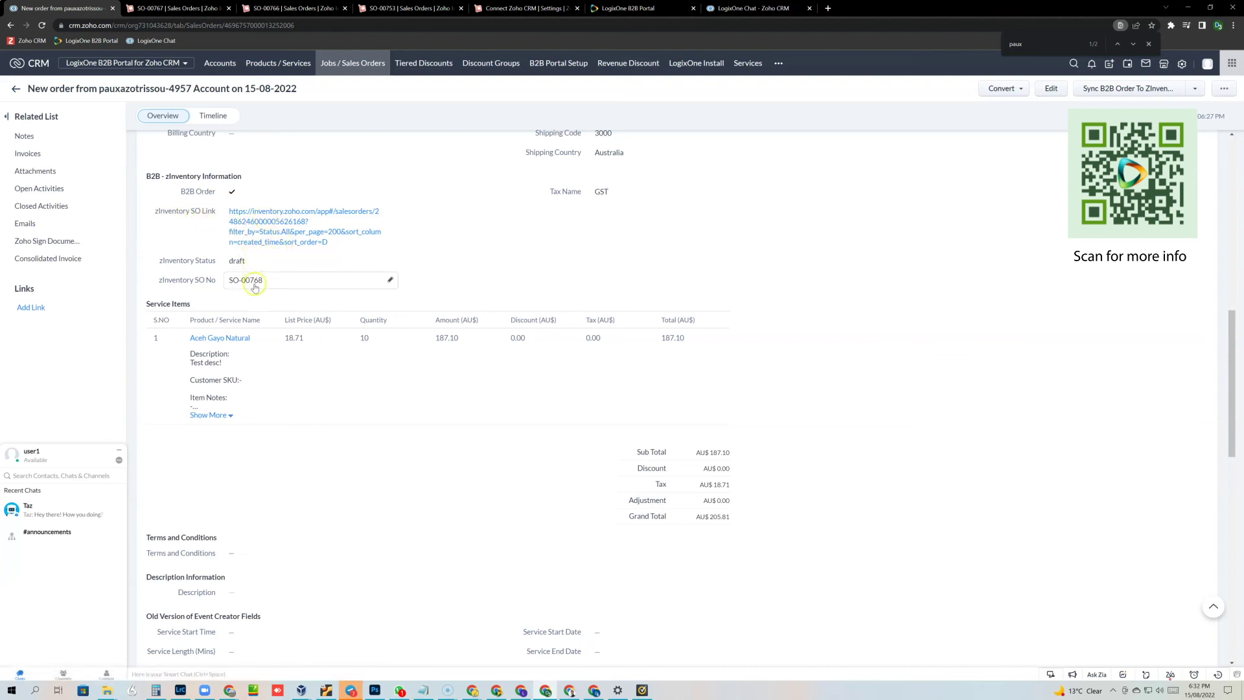
Open SO-00768 in Zoho Inventory via the zInventory SO Link and mark it Confirmed.
{"action": "left_click", "coordinate": [265, 237]}
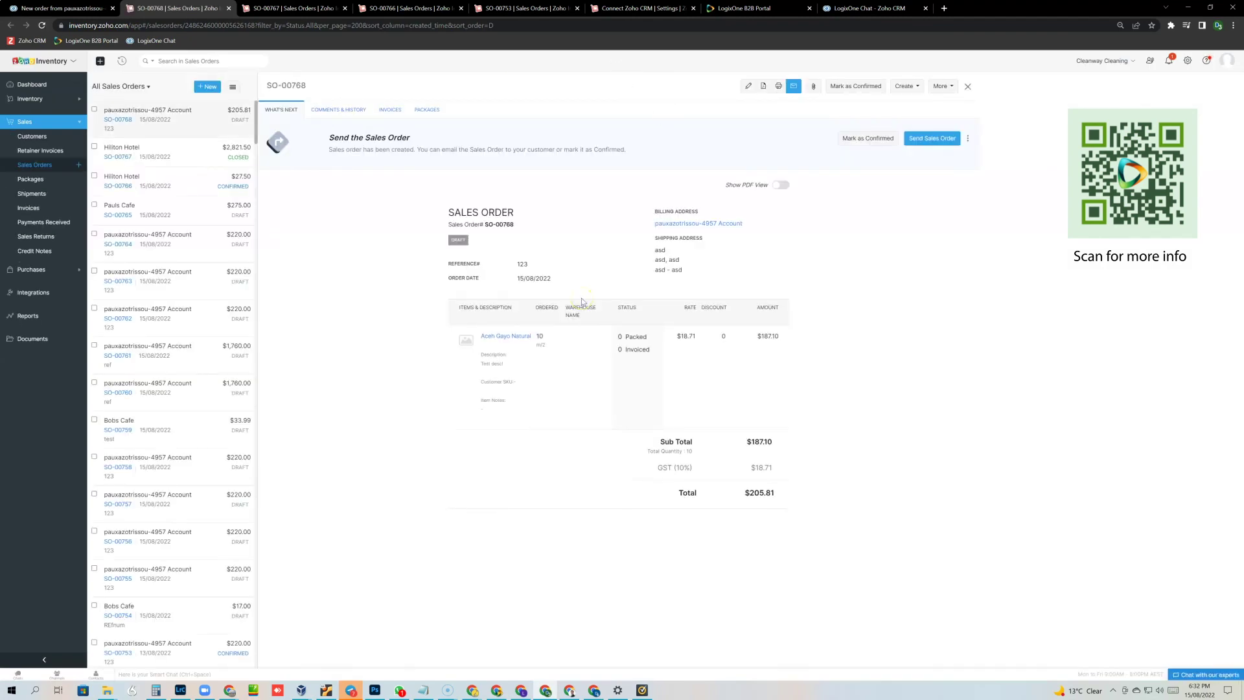
{"action": "left_click", "coordinate": [868, 139]}
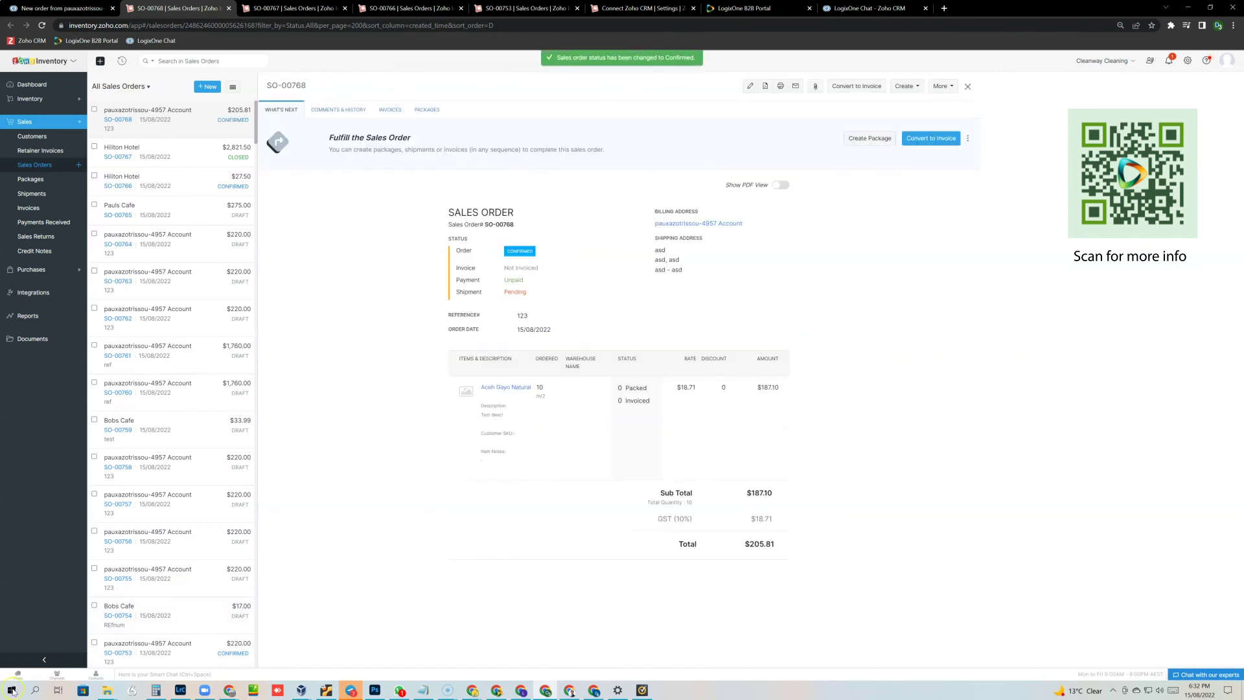
Reload the CRM order record and scroll to the zInventory Status, now confirmed.
{"action": "left_click", "coordinate": [52, 9]}
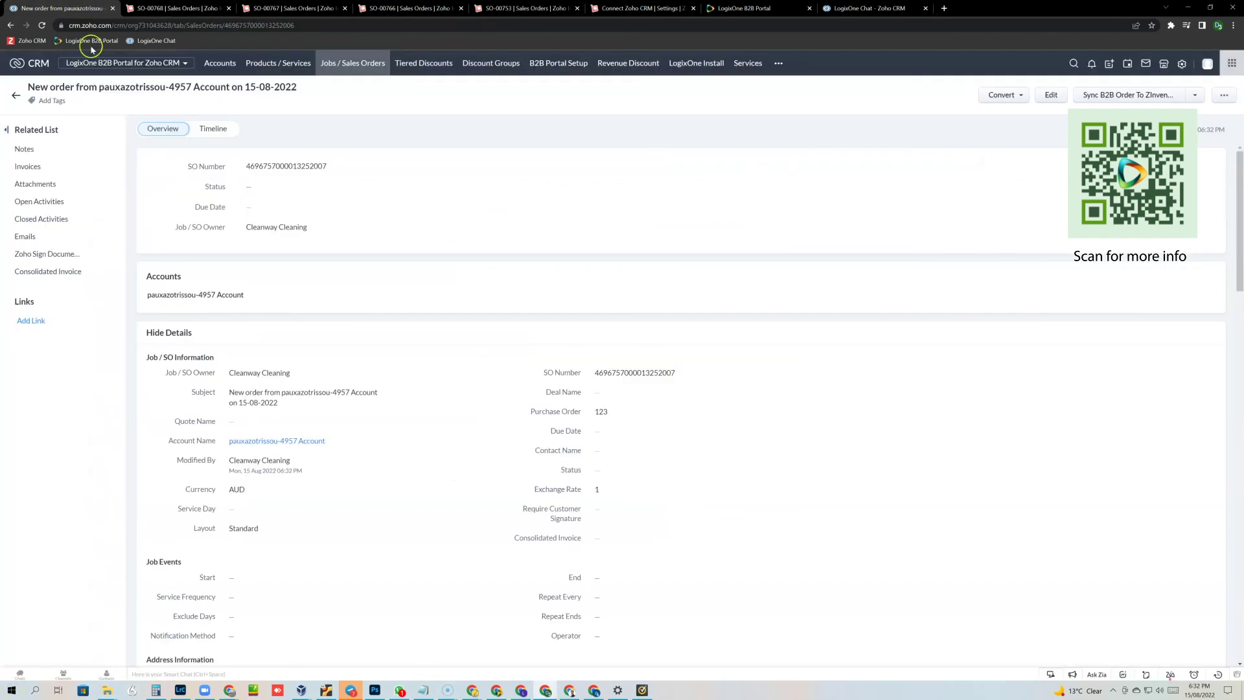
{"action": "left_click", "coordinate": [41, 27]}
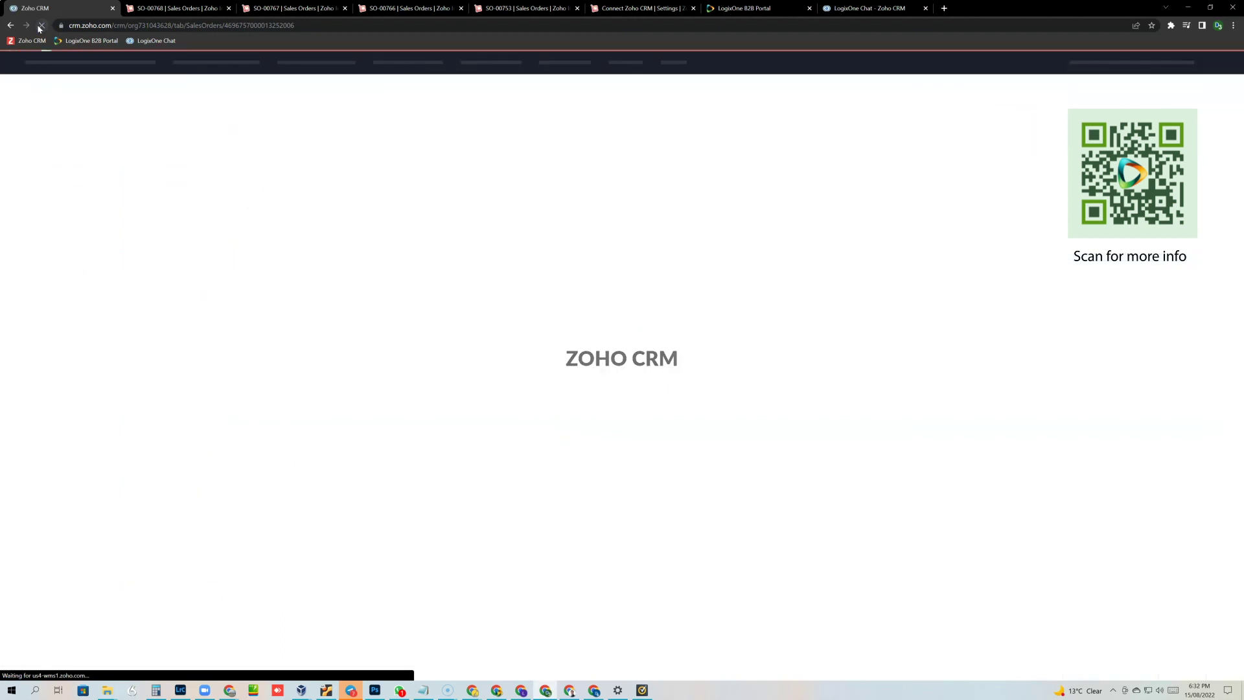
{"action": "left_click", "coordinate": [298, 139]}
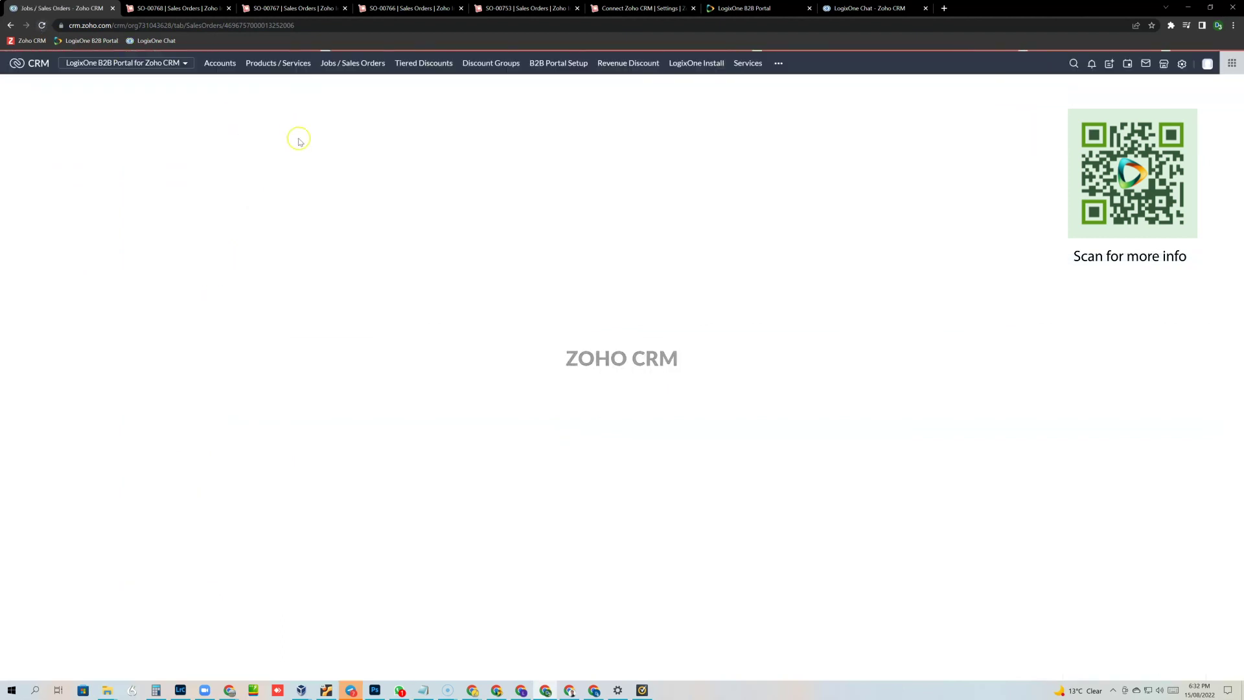
{"action": "scroll", "coordinate": [314, 158], "scroll_direction": "down", "scroll_amount": 3}
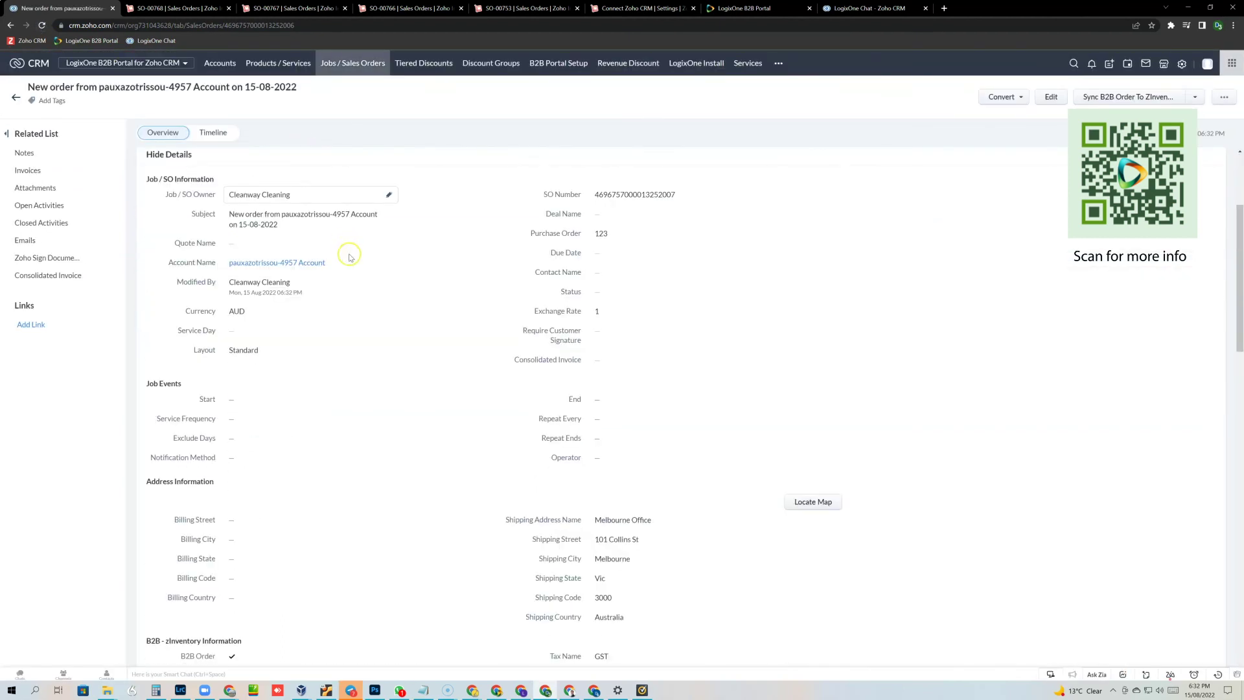
{"action": "scroll", "coordinate": [349, 258], "scroll_direction": "down", "scroll_amount": 4}
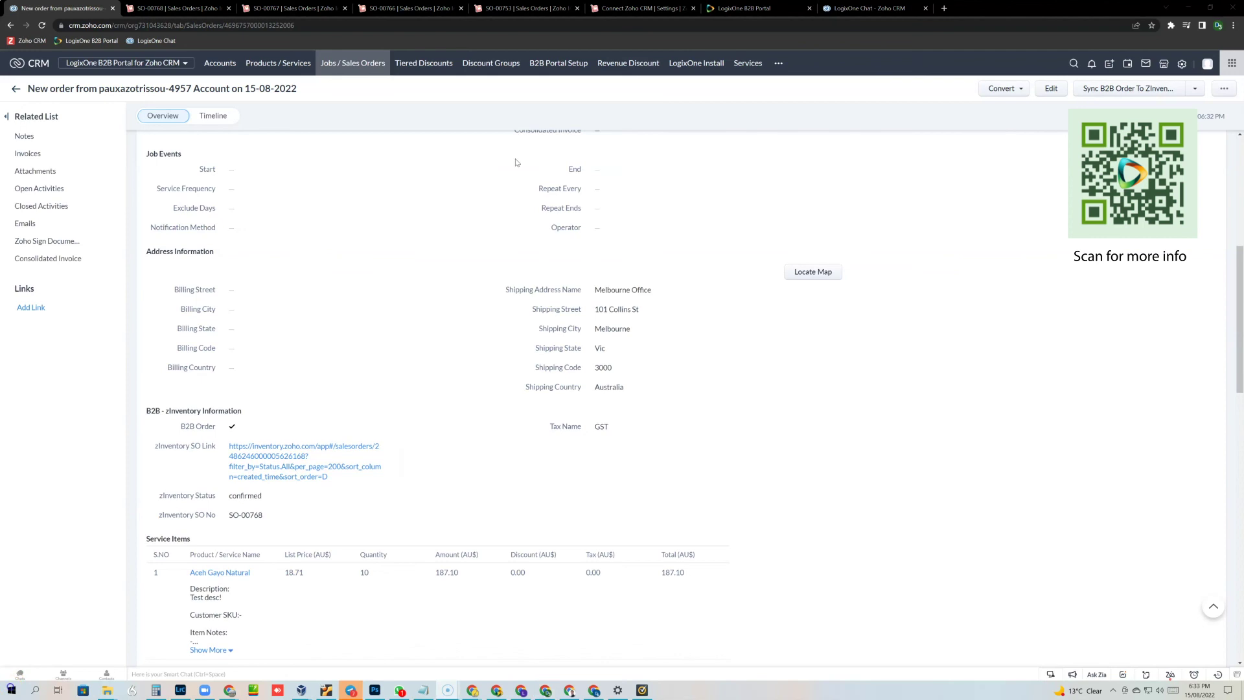
Check the portal's My Orders list for the Confirmed AUD 205.81 order, then return to CRM.
{"action": "left_click", "coordinate": [875, 7]}
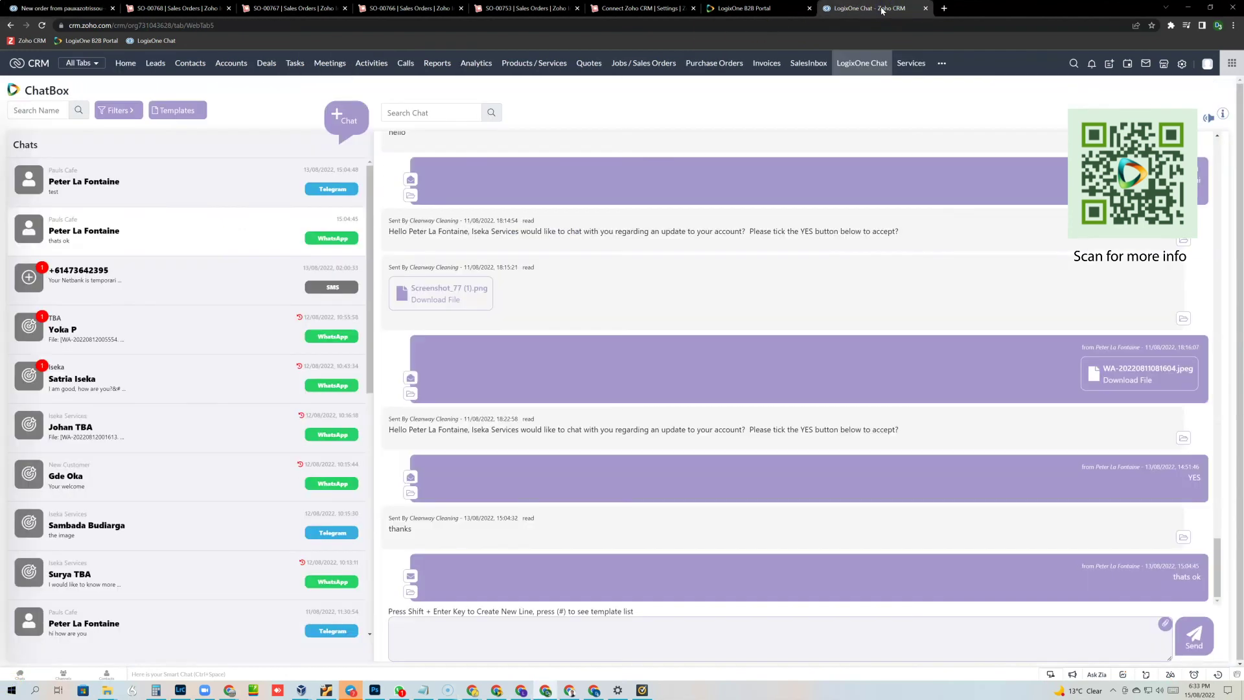
{"action": "left_click", "coordinate": [759, 9]}
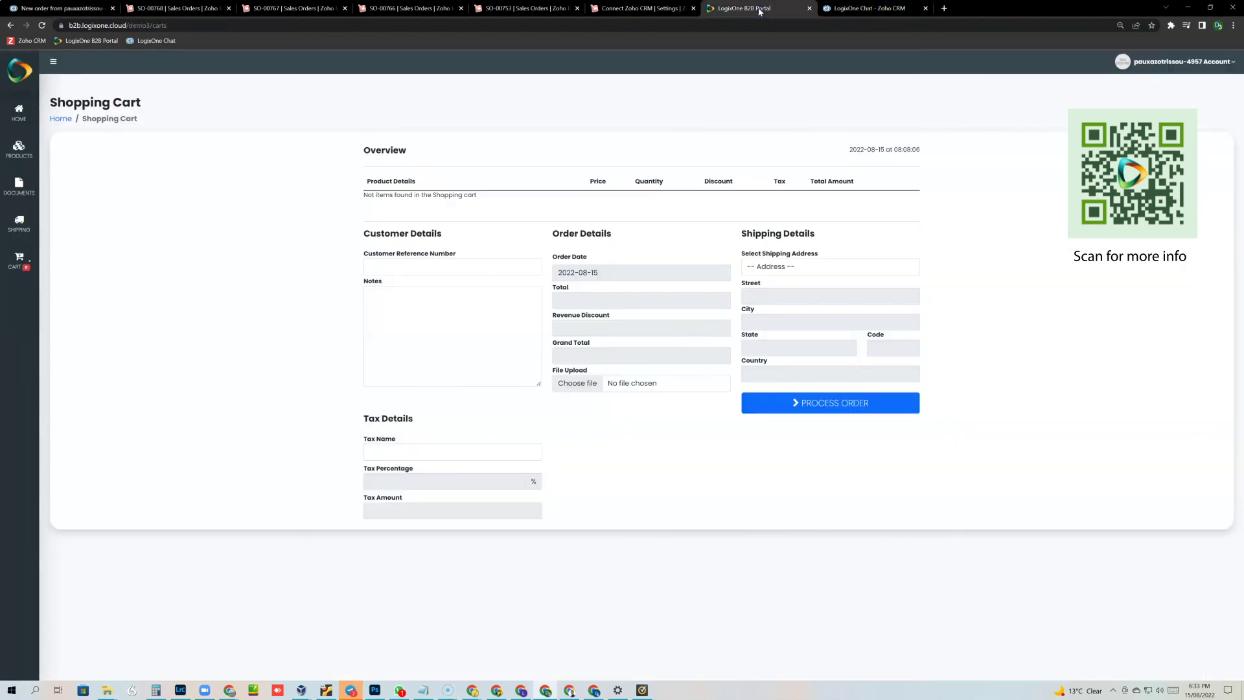
{"action": "mouse_move", "coordinate": [18, 259]}
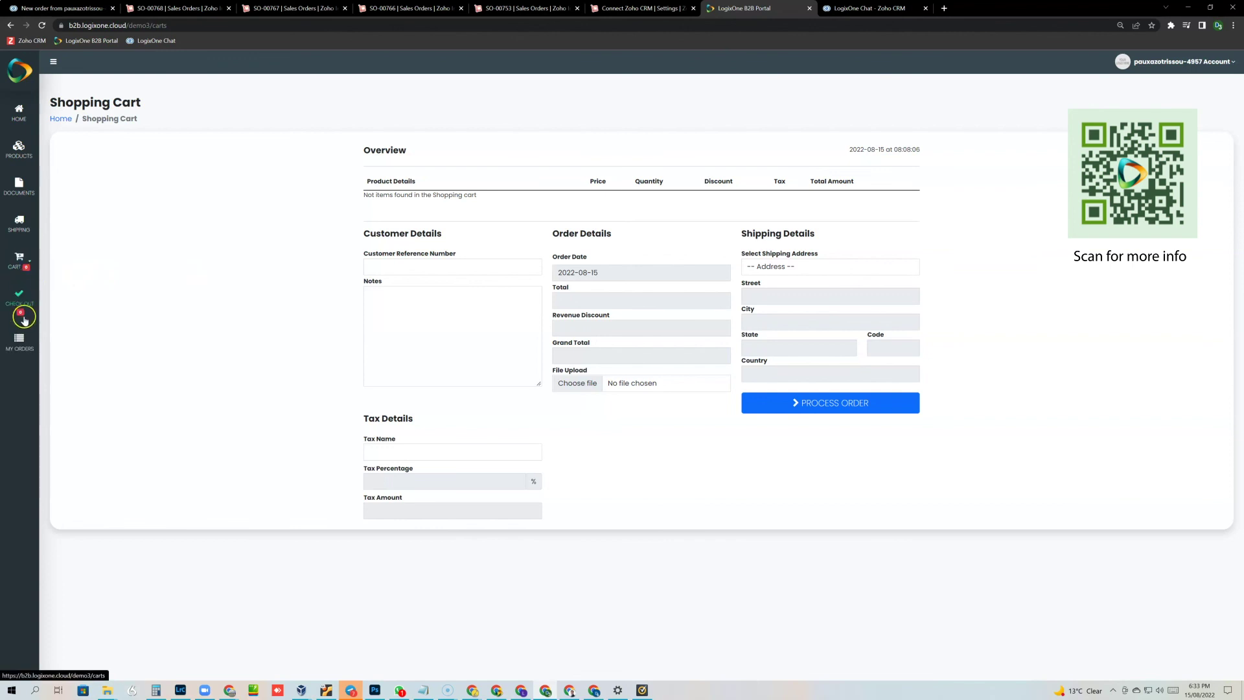
{"action": "left_click", "coordinate": [18, 304]}
{"action": "left_click", "coordinate": [17, 305]}
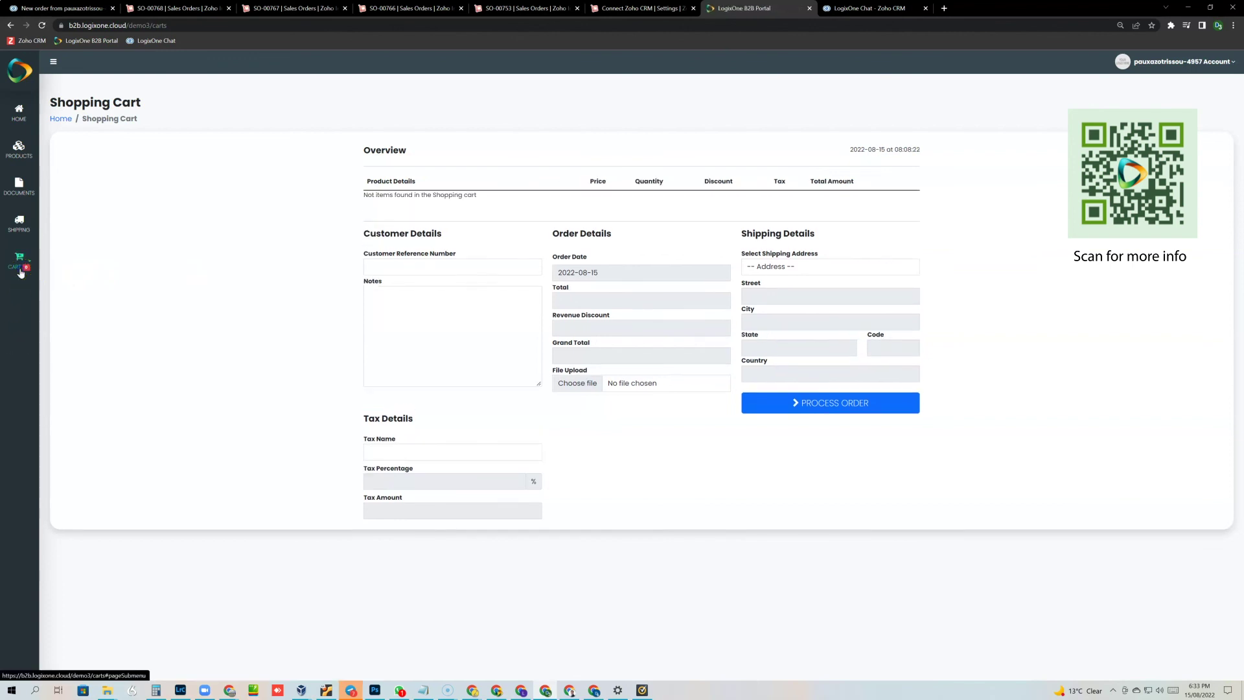
{"action": "left_click", "coordinate": [26, 316]}
{"action": "left_click", "coordinate": [19, 340]}
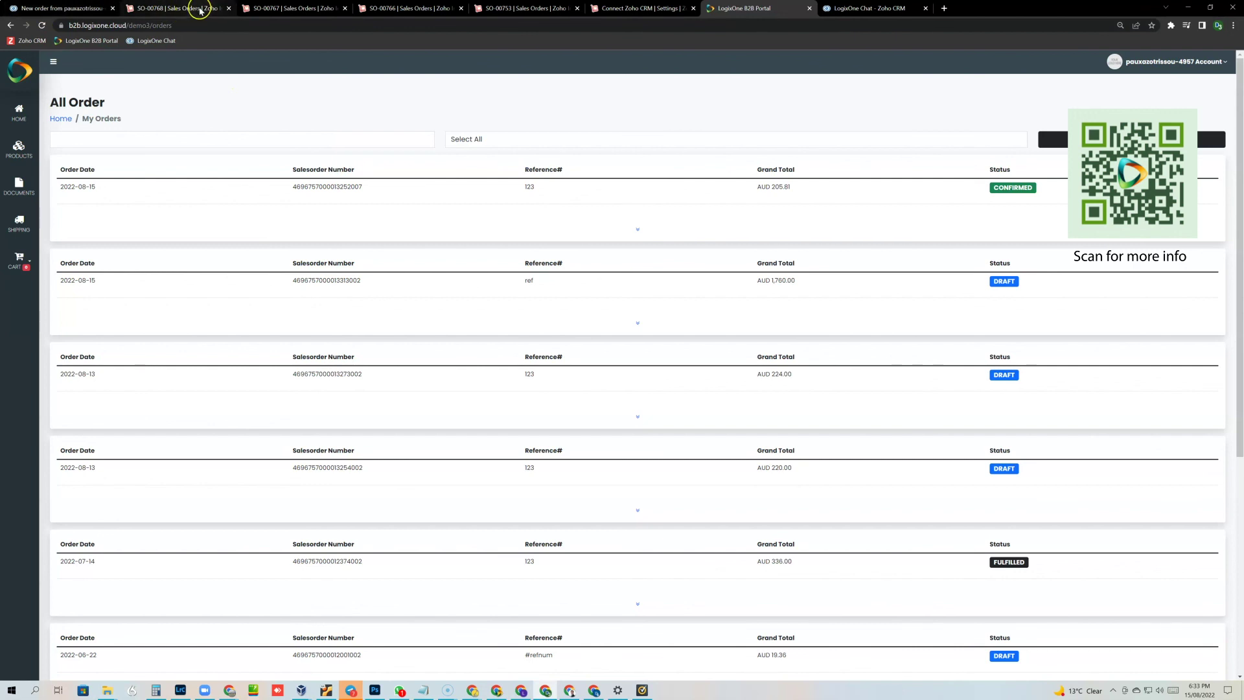
{"action": "left_click", "coordinate": [57, 8]}
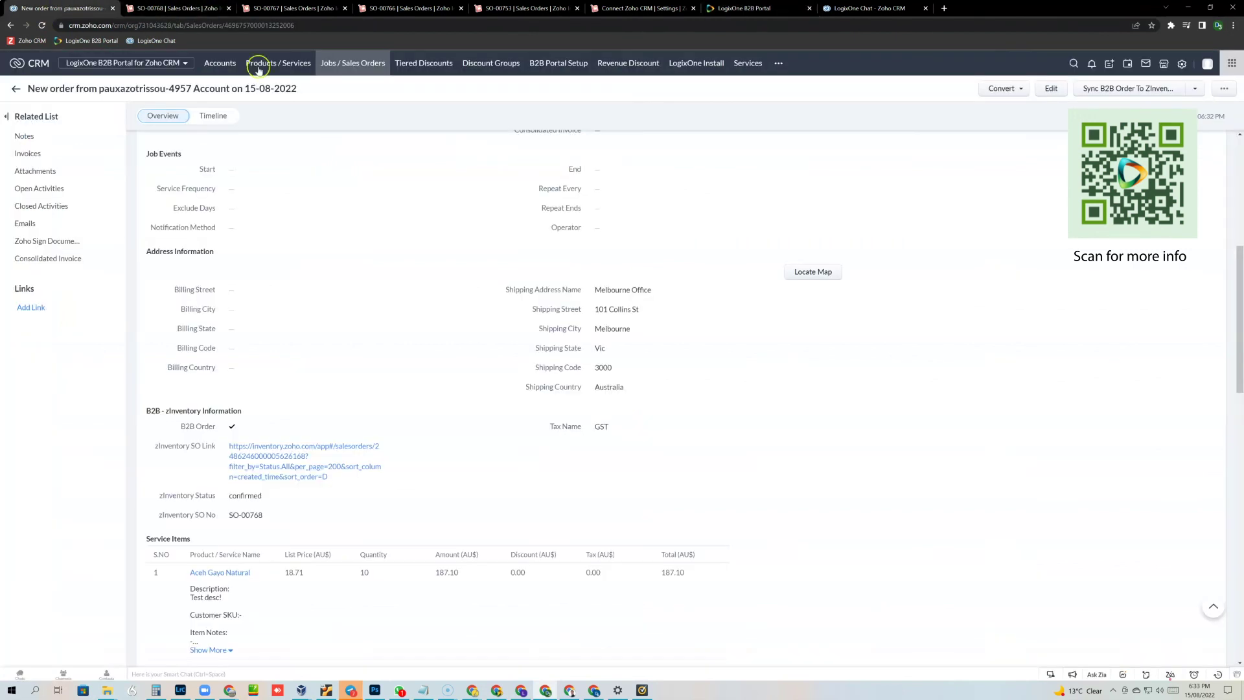
{"action": "left_click", "coordinate": [461, 383]}
{"action": "left_click", "coordinate": [1057, 263]}
{"action": "left_click", "coordinate": [1009, 327]}
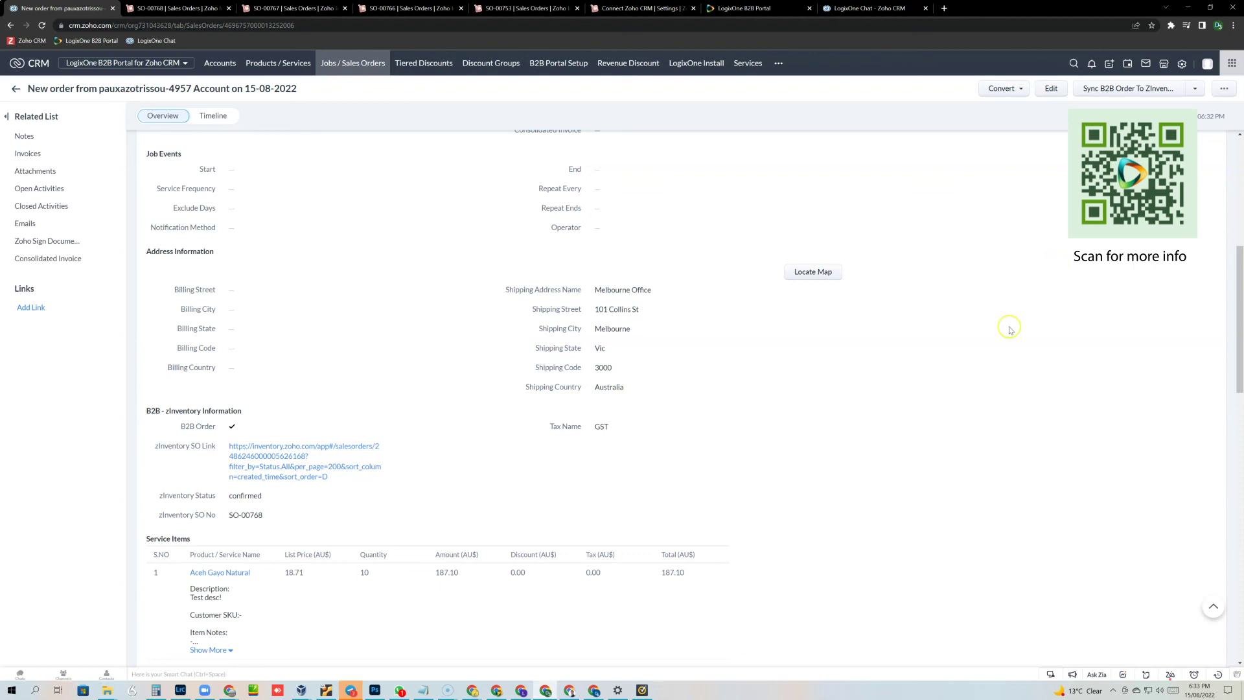